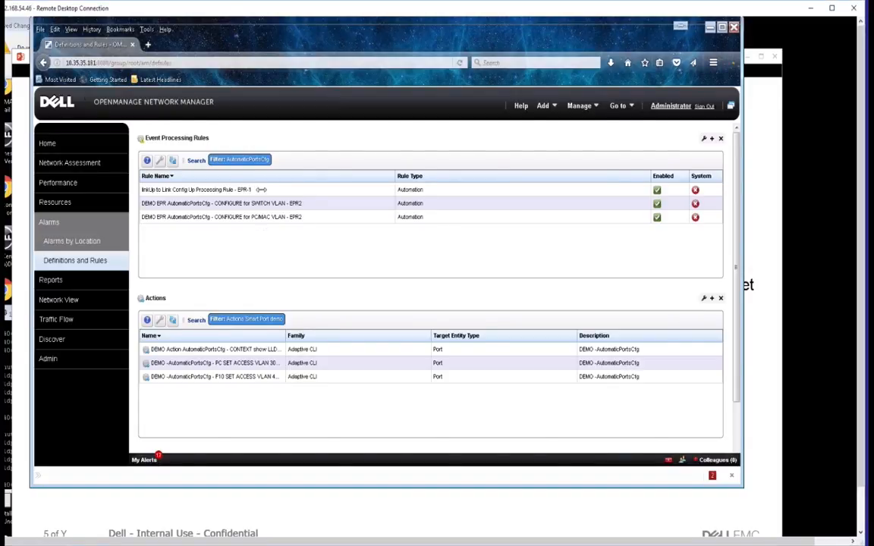
- Examine the event filtering and actions of the linkUp to Link Config Up Processing Rule - EPR-1, closing it without saving
click(260, 189)
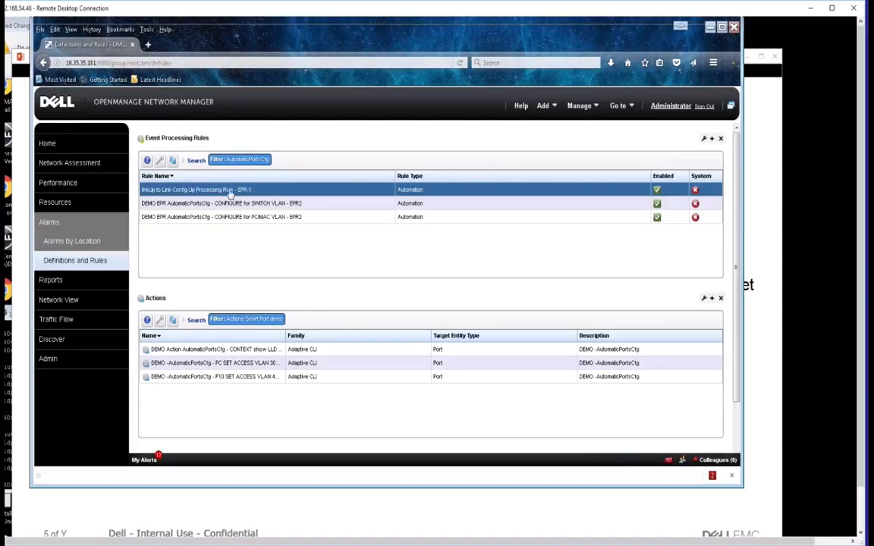
right_click(230, 189)
click(249, 207)
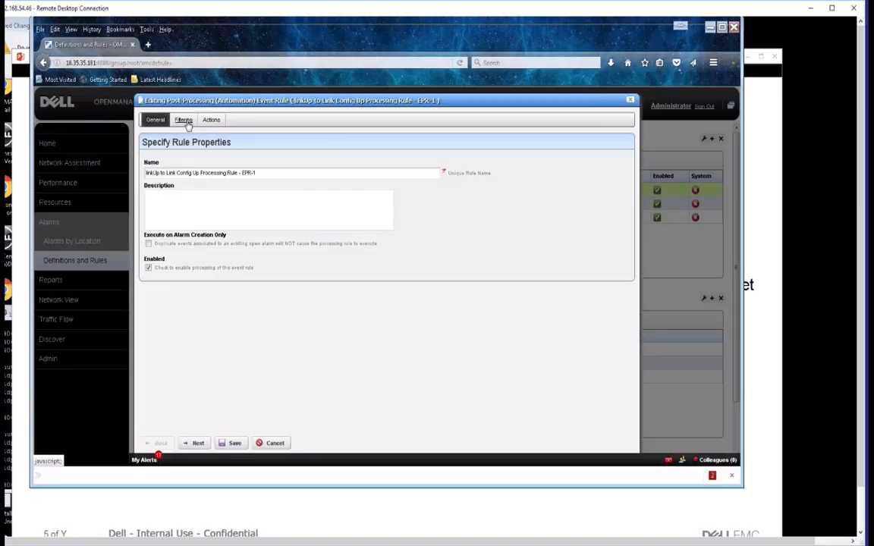
click(185, 120)
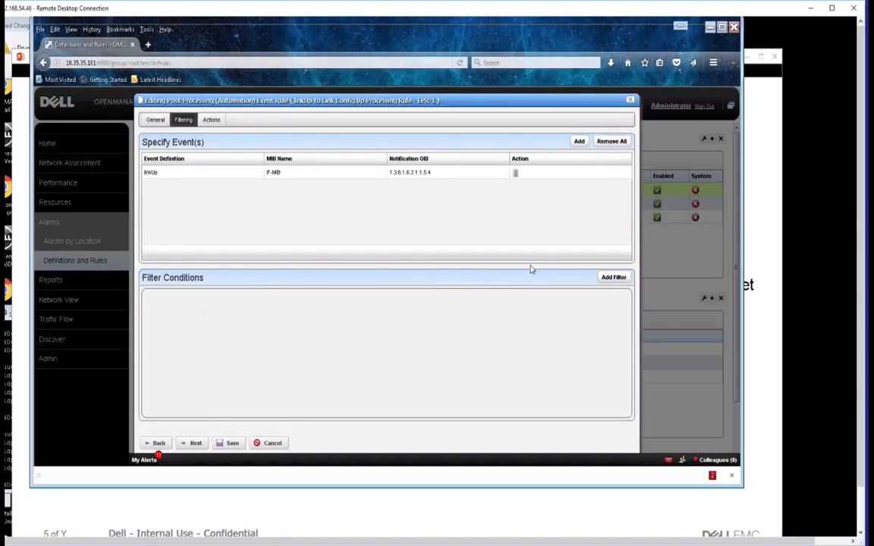
click(211, 120)
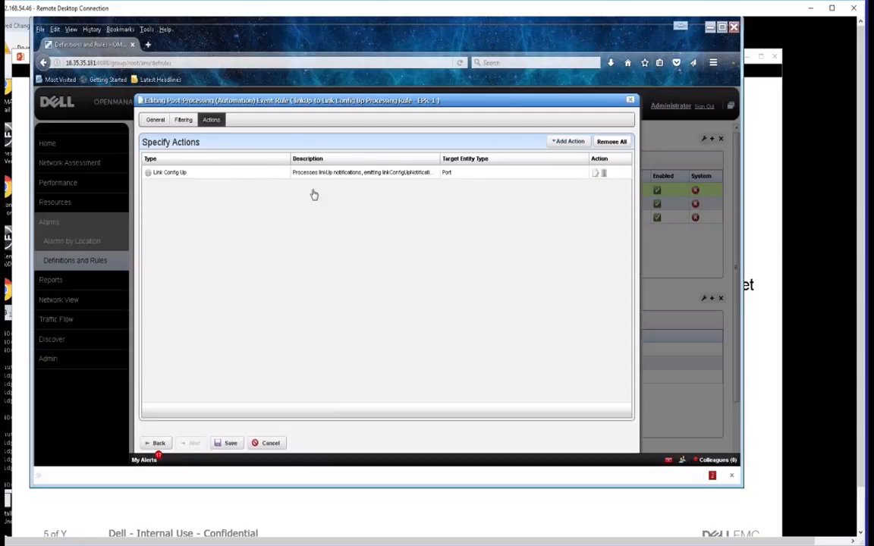
click(273, 443)
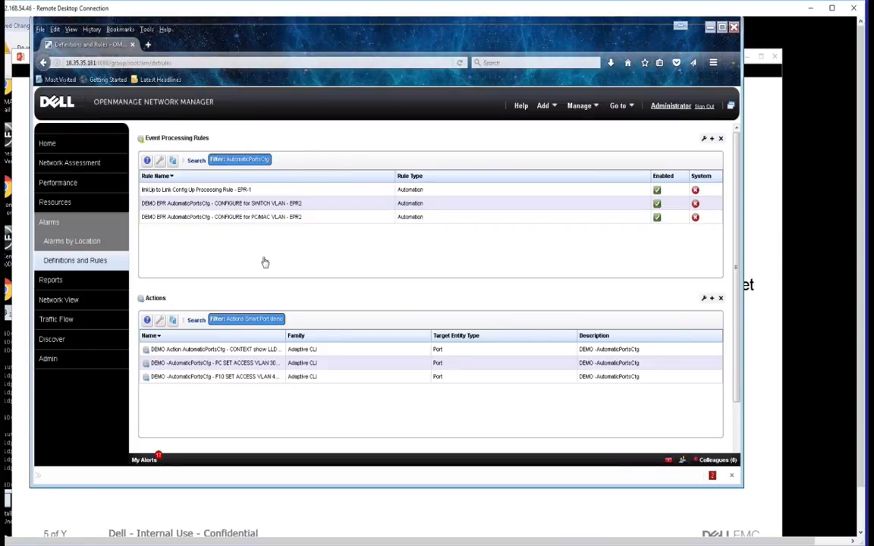
- Open the CONFIGURE for SWITCH VLAN - EPR2 rule and examine its filter condition's available attributes and listed system names
click(264, 205)
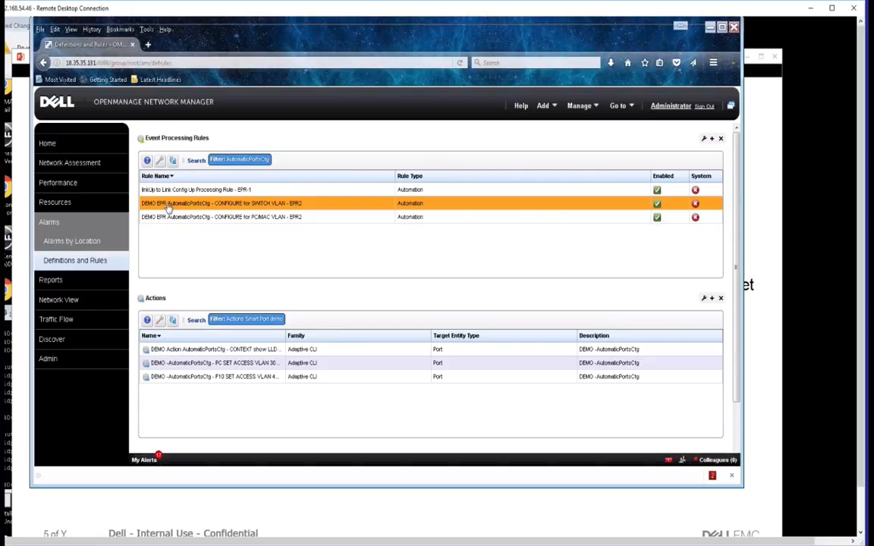
right_click(248, 207)
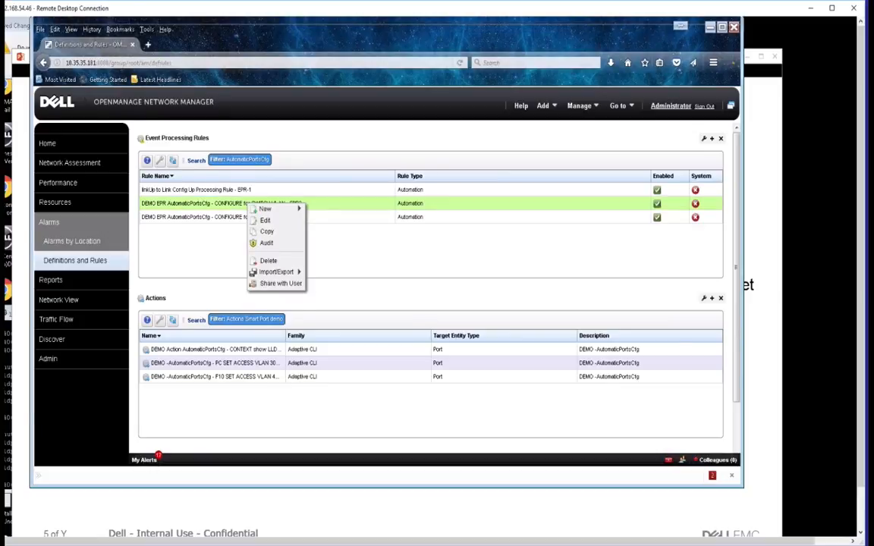
click(264, 220)
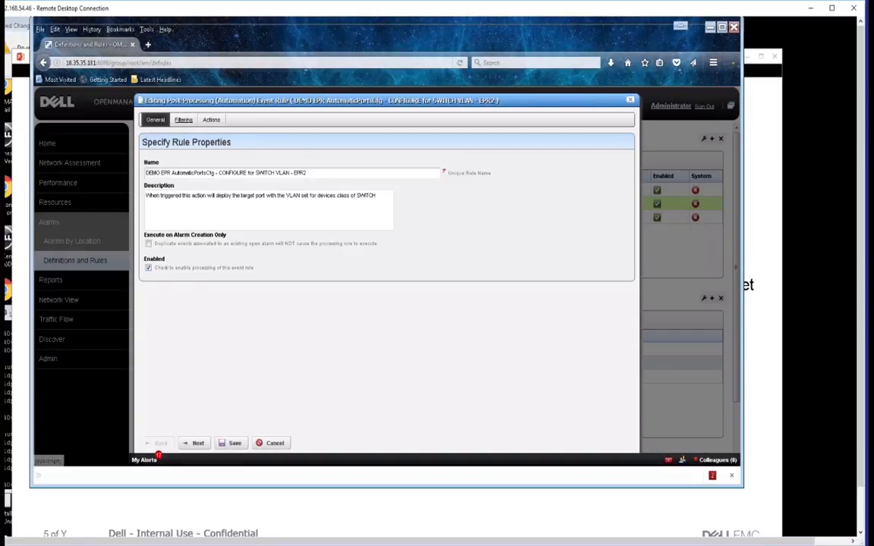
click(183, 119)
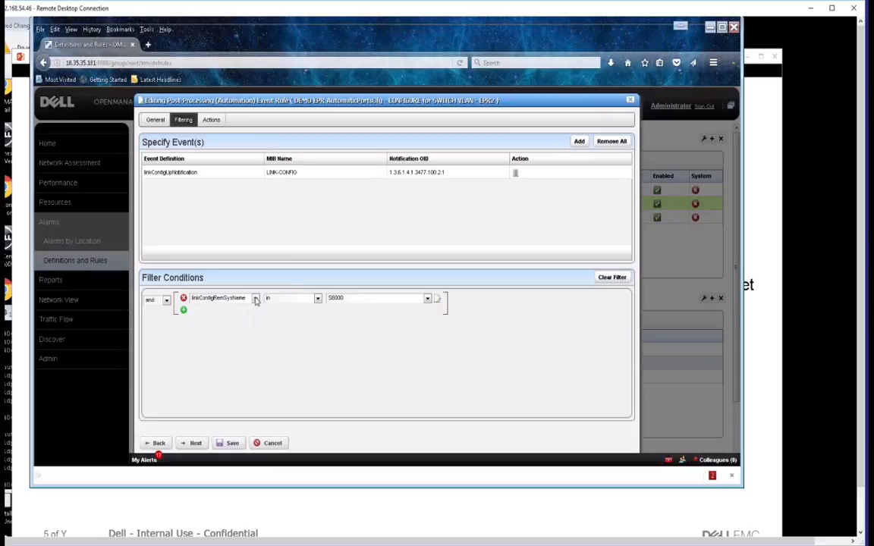
click(228, 298)
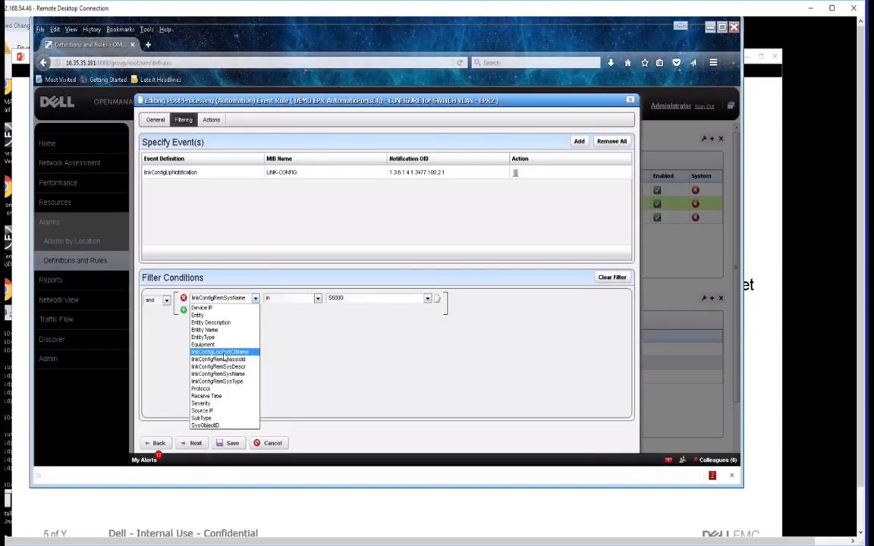
click(214, 270)
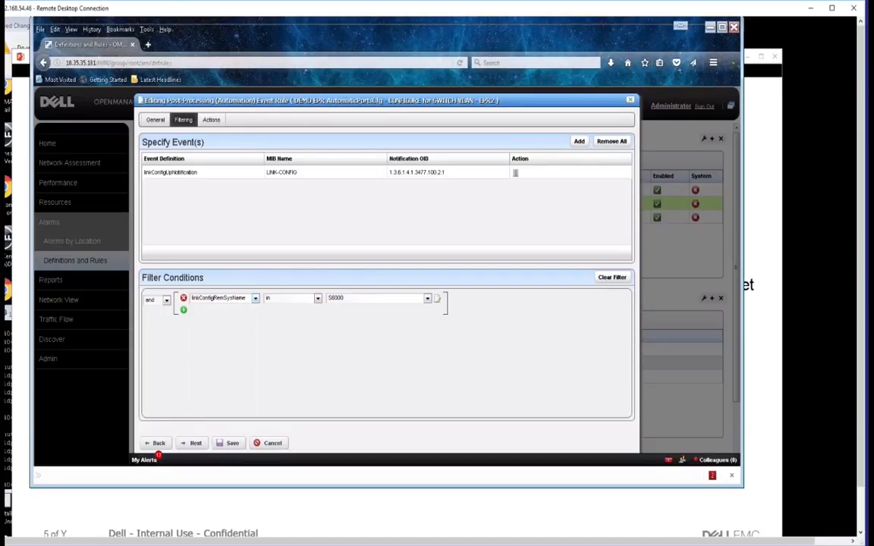
click(427, 298)
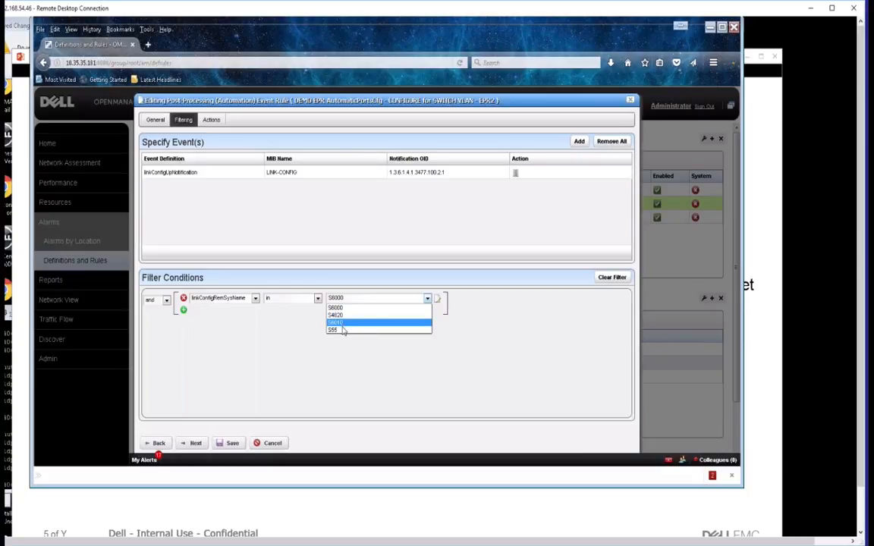
click(359, 364)
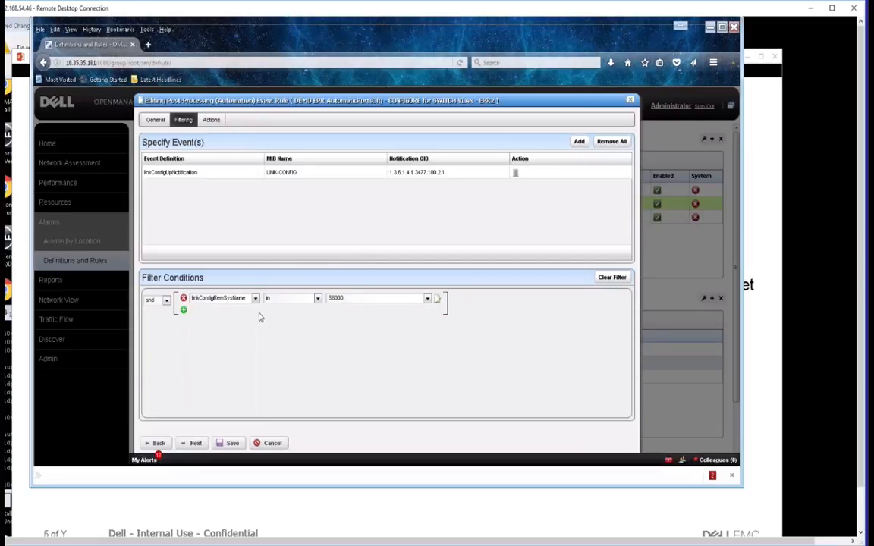
- Inspect the PORT parameter of the rule's F10 SET ACCESS VLAN 4000 (SWITCH) action and close the rule without saving
click(202, 118)
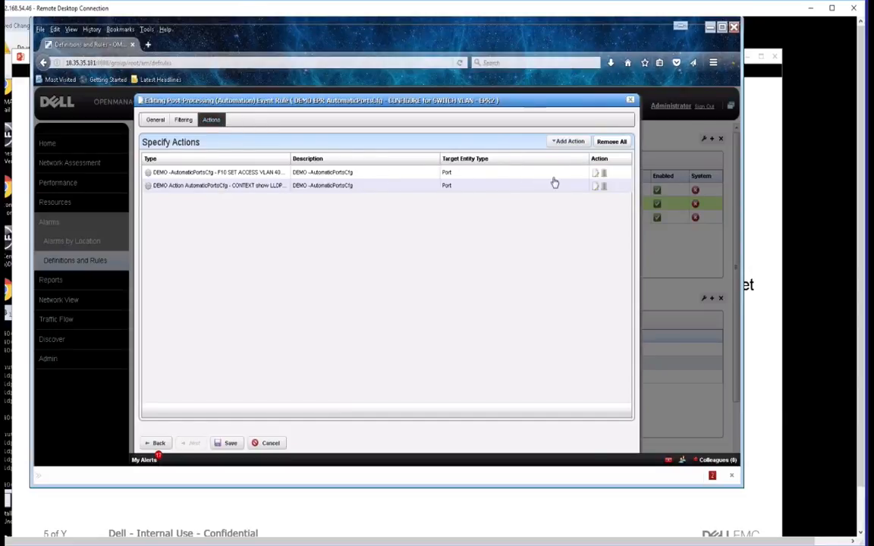
click(595, 173)
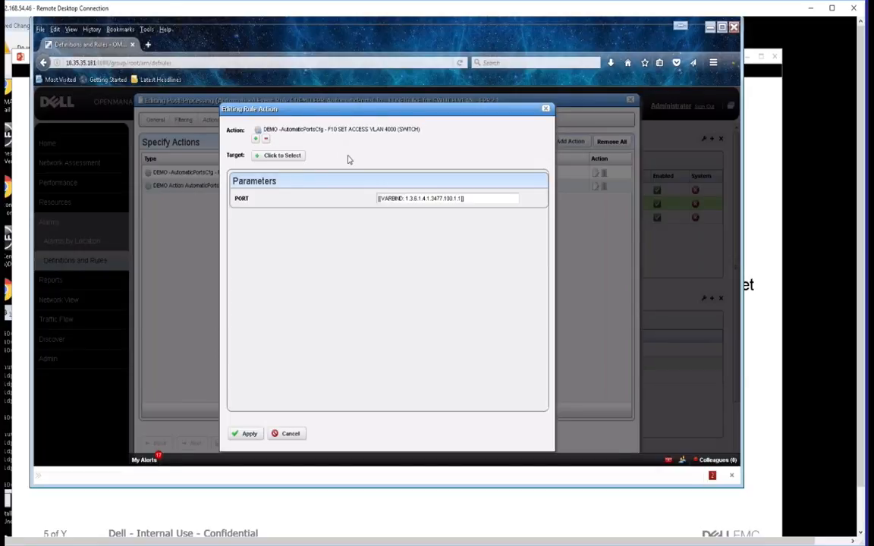
drag(476, 200, 338, 199)
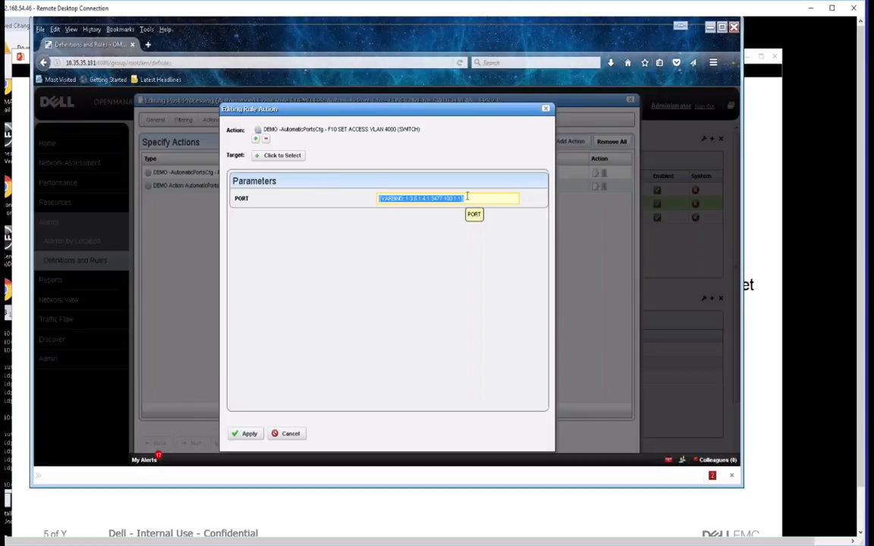
drag(465, 198, 369, 204)
click(370, 206)
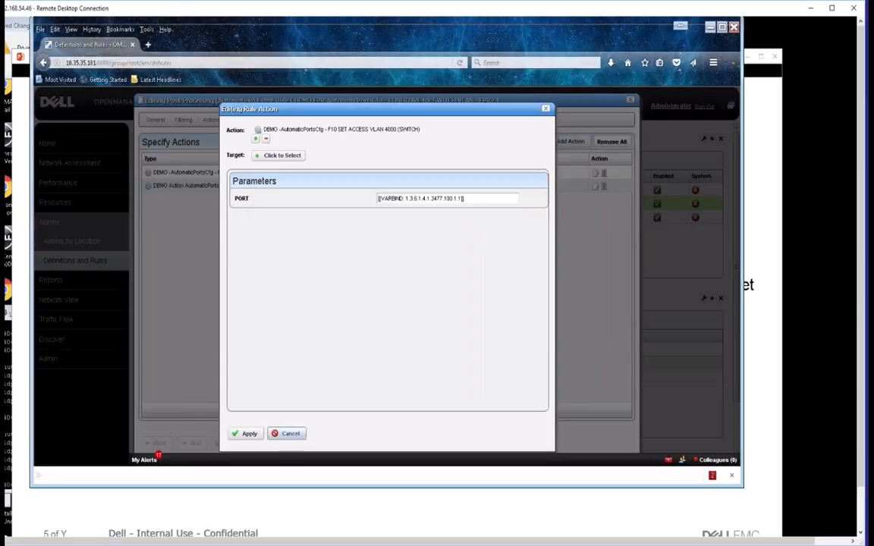
click(290, 433)
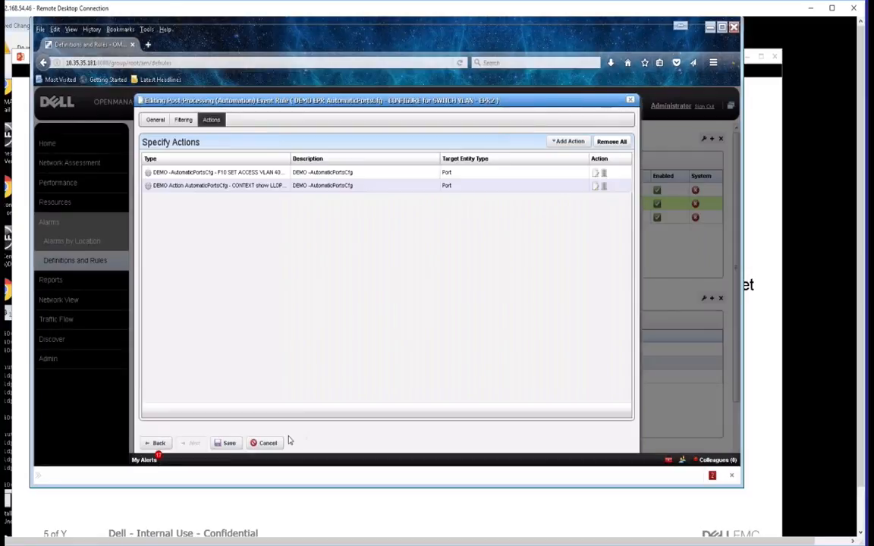
click(270, 443)
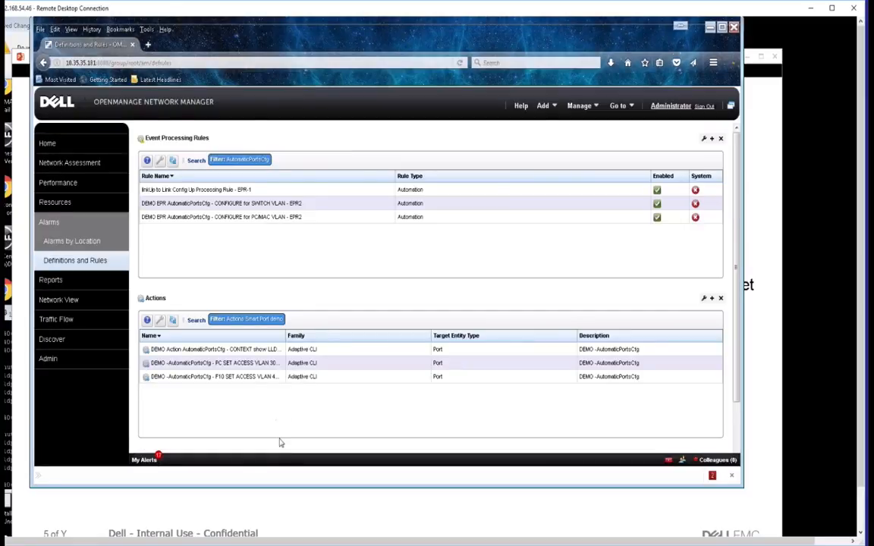
- Open the embedded CLI script of the F10 SET ACCESS VLAN 4000 (SWITCH) action from the Actions list
click(206, 363)
click(216, 378)
right_click(232, 380)
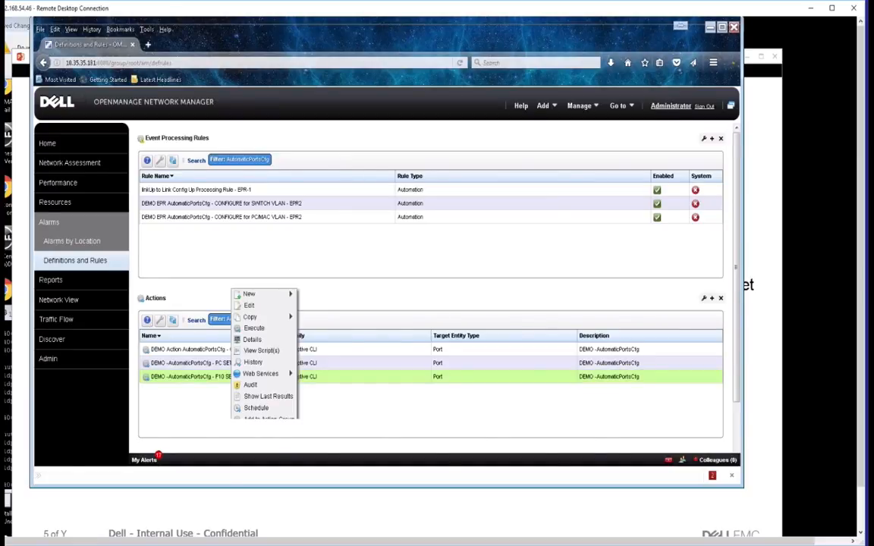
click(250, 306)
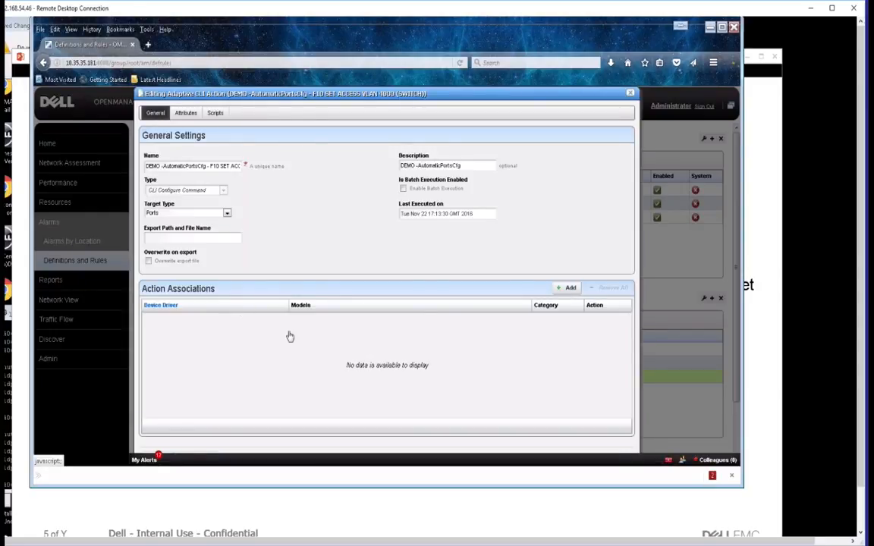
click(215, 114)
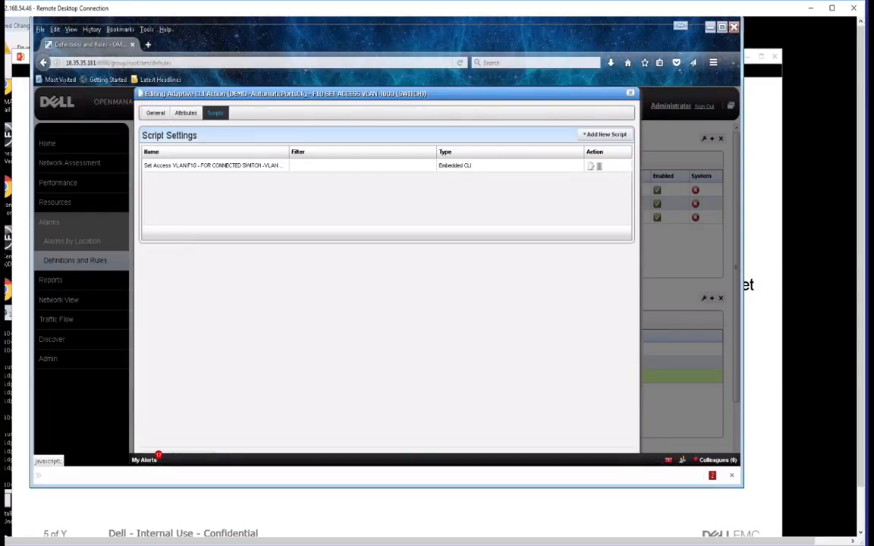
click(594, 167)
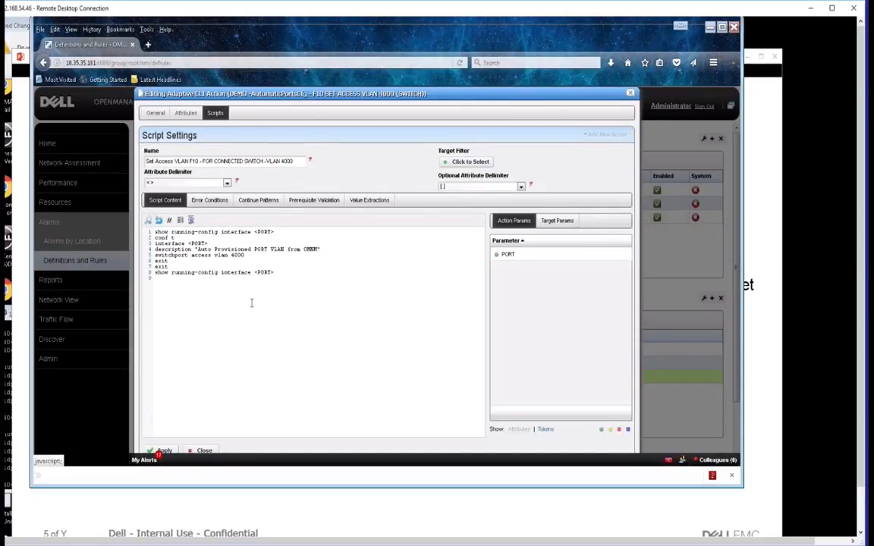
- Examine the script's show running-config, interface, description and switchport access VLAN commands, and close the script without applying changes
drag(274, 232, 156, 233)
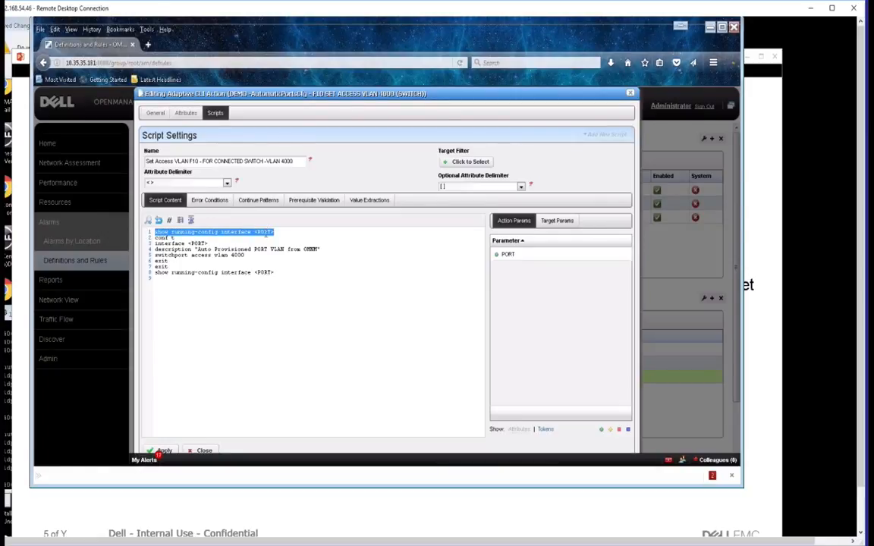
drag(275, 272, 155, 274)
click(209, 245)
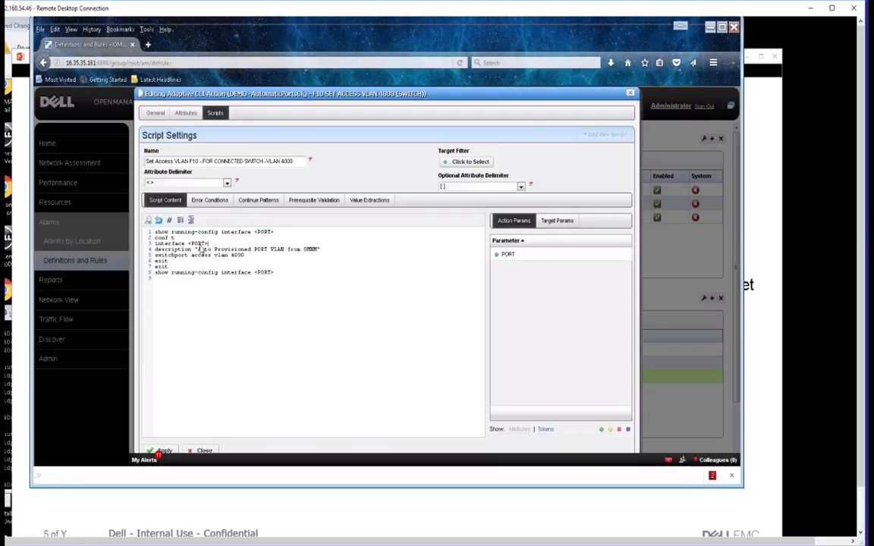
drag(155, 239, 189, 244)
drag(175, 249, 316, 249)
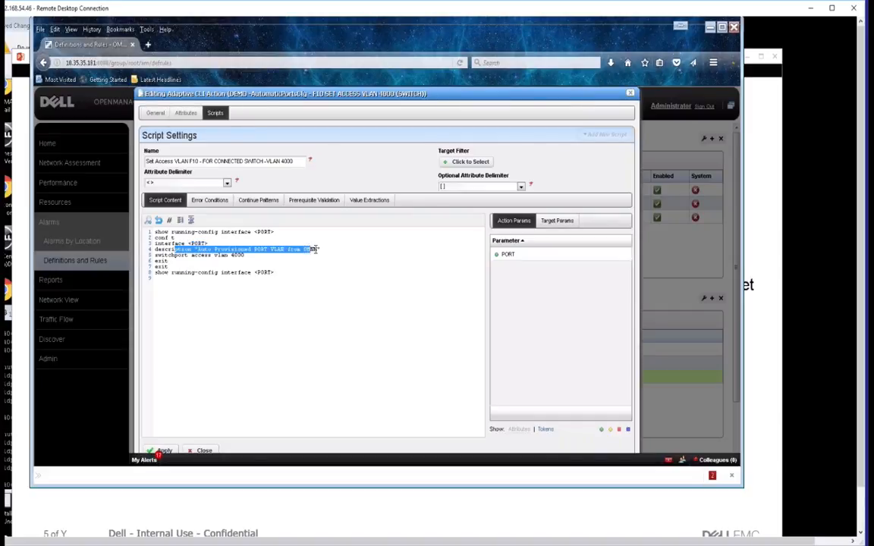
drag(256, 255, 166, 256)
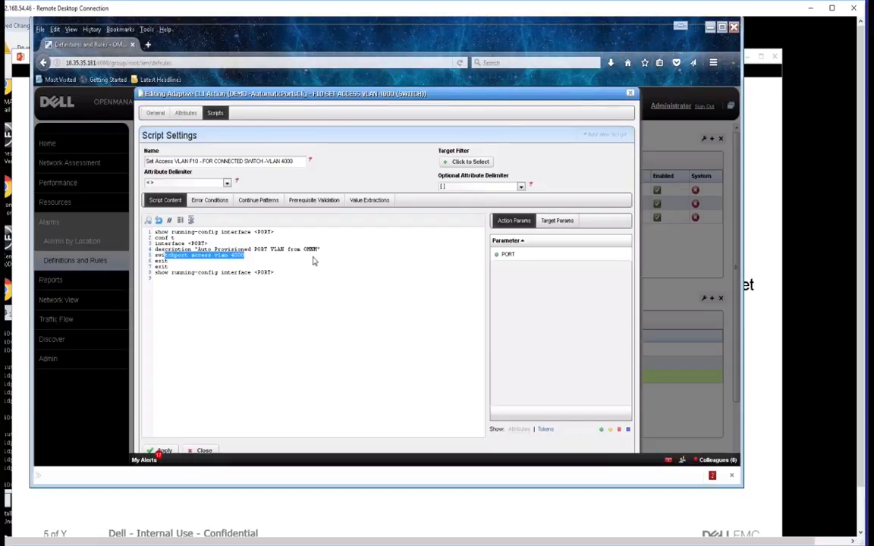
click(185, 113)
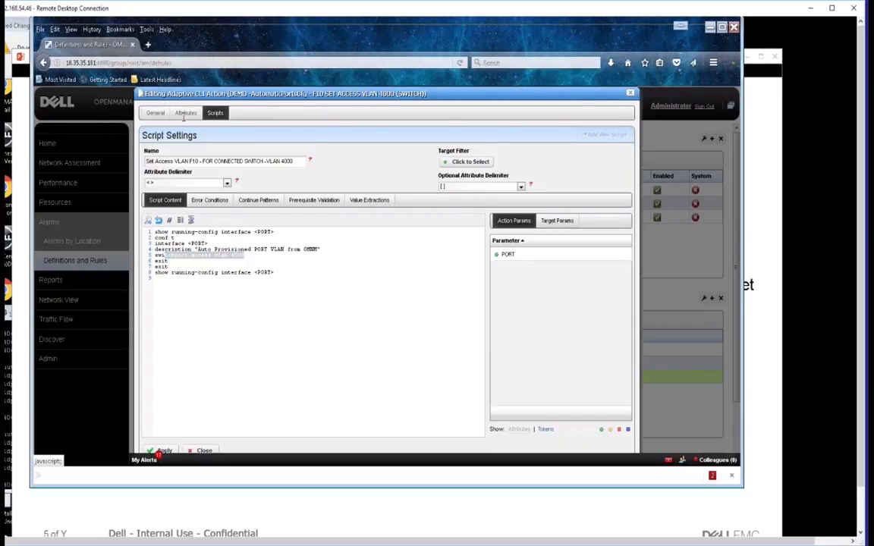
click(342, 305)
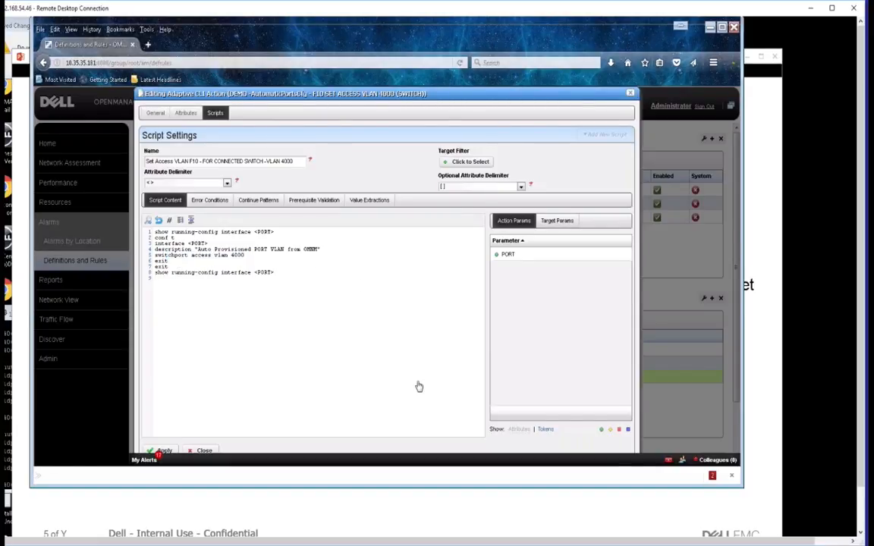
click(205, 451)
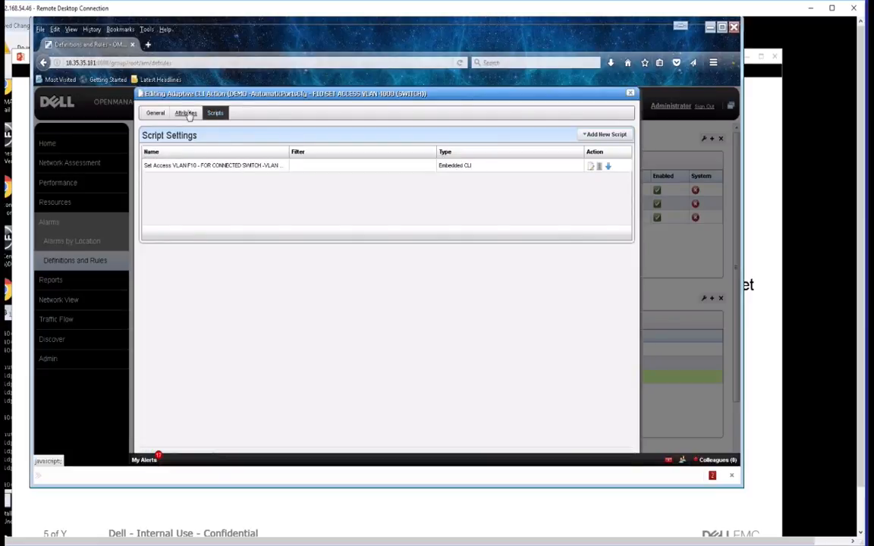
- Inspect the PORT attribute's label, description and data type settings, and close the action without saving
click(187, 113)
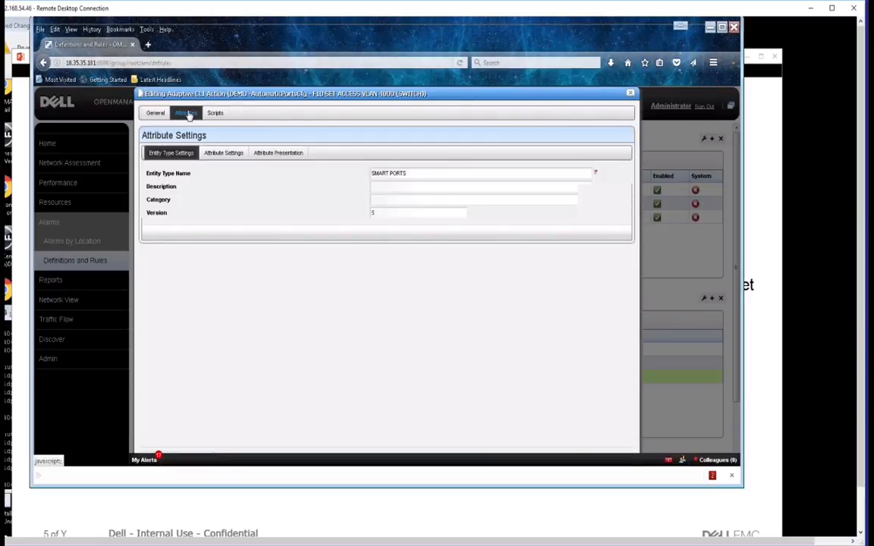
click(224, 153)
click(159, 191)
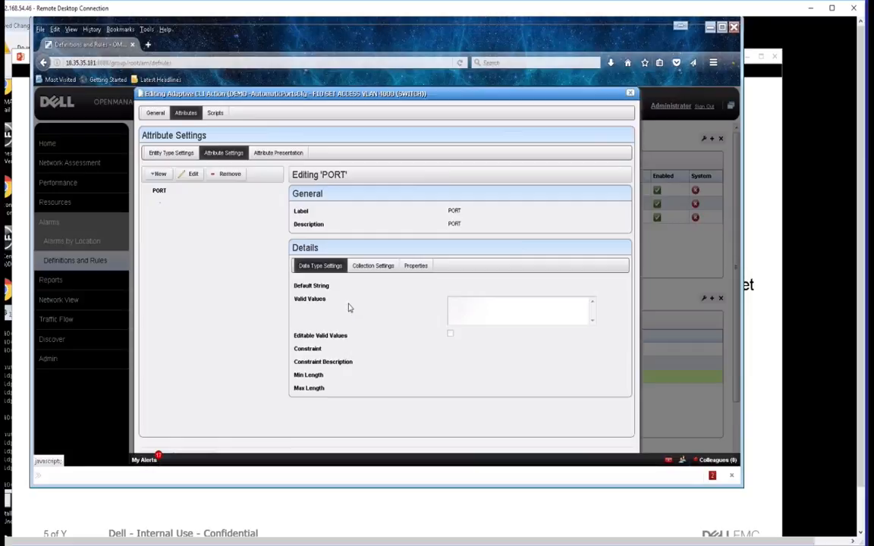
drag(461, 211, 446, 224)
click(454, 214)
click(446, 224)
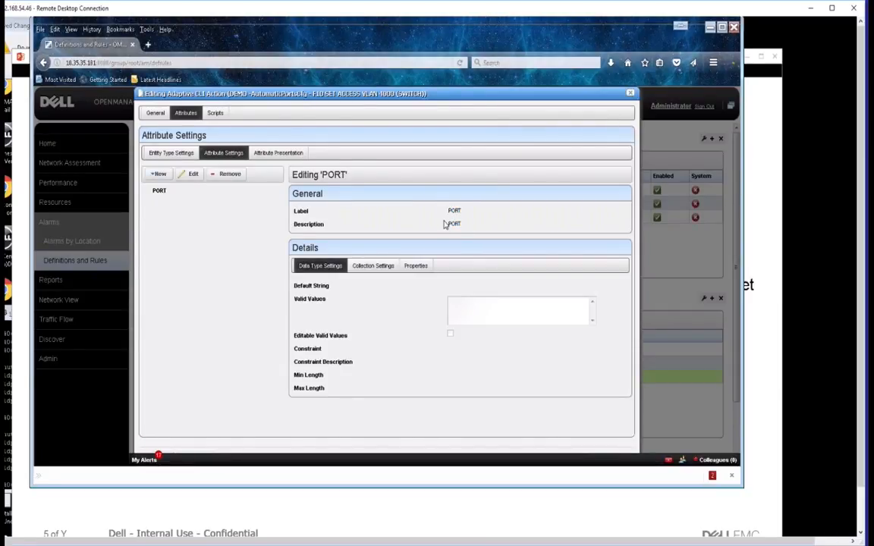
click(630, 92)
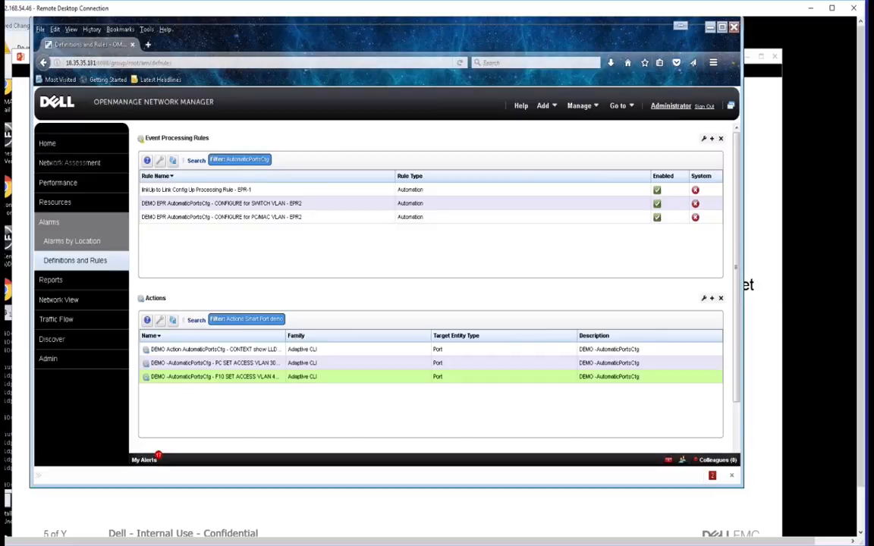
right_click(226, 221)
click(228, 218)
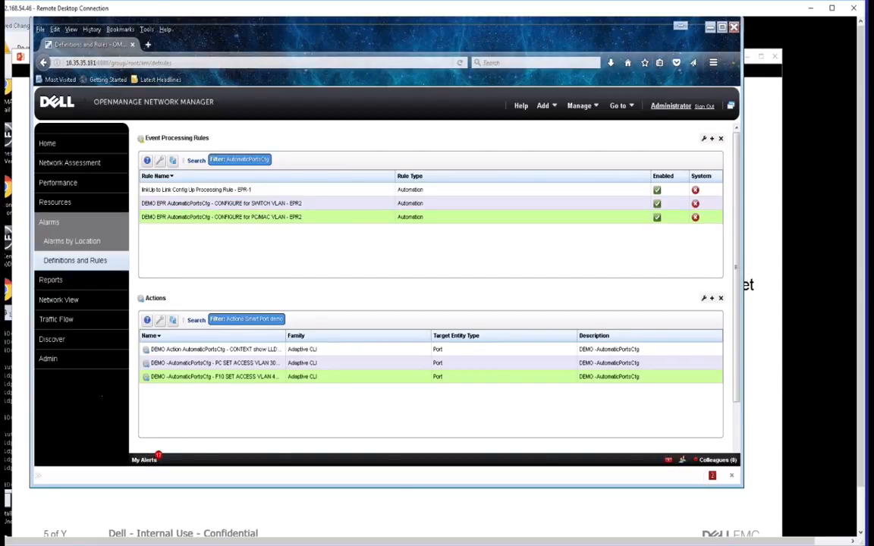
click(9, 439)
click(383, 245)
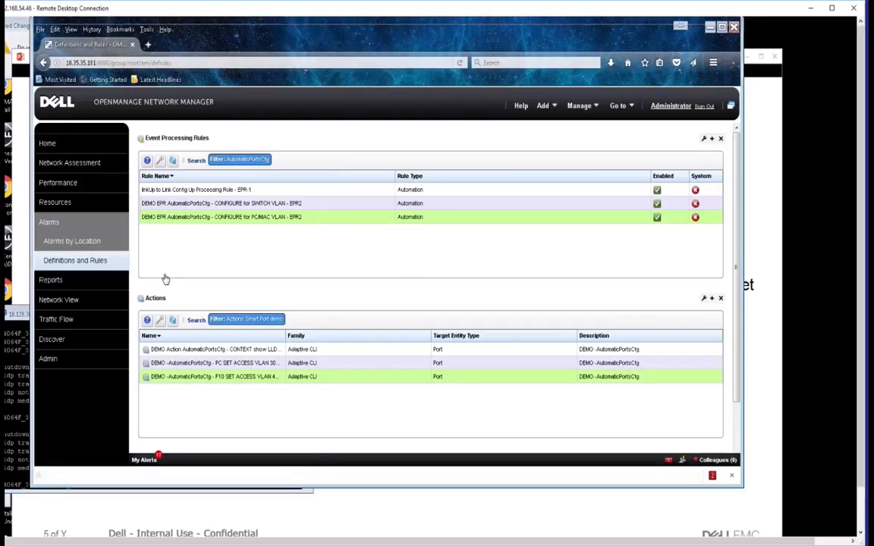
- Open the Alarms page to view the Event History filtered for link-up and link configuration events
click(58, 226)
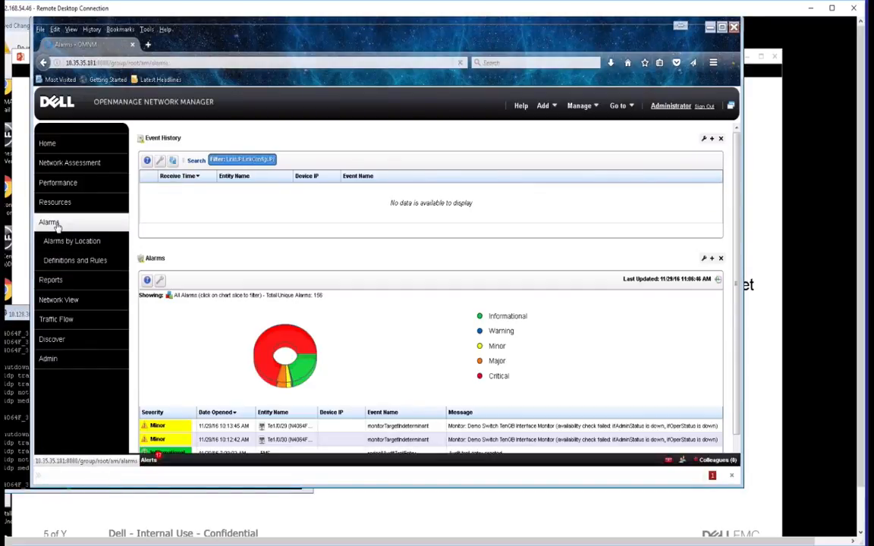
click(64, 260)
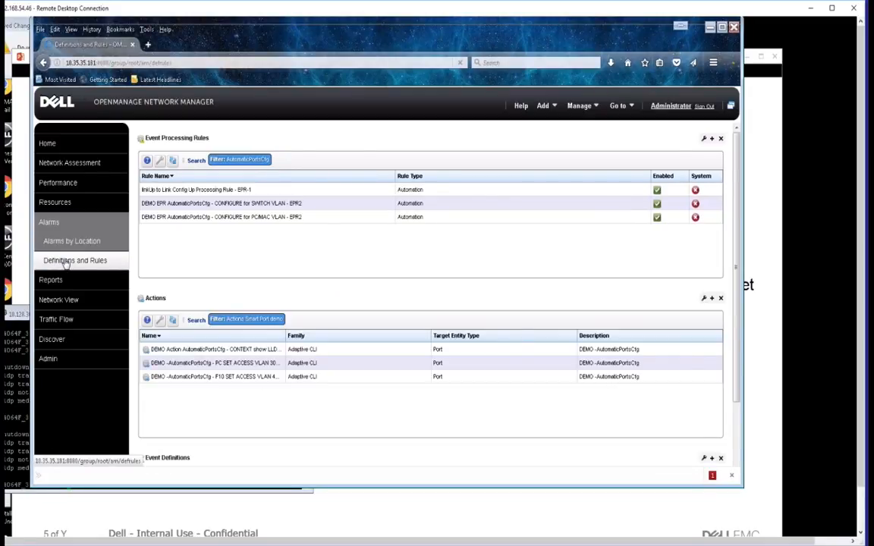
click(52, 223)
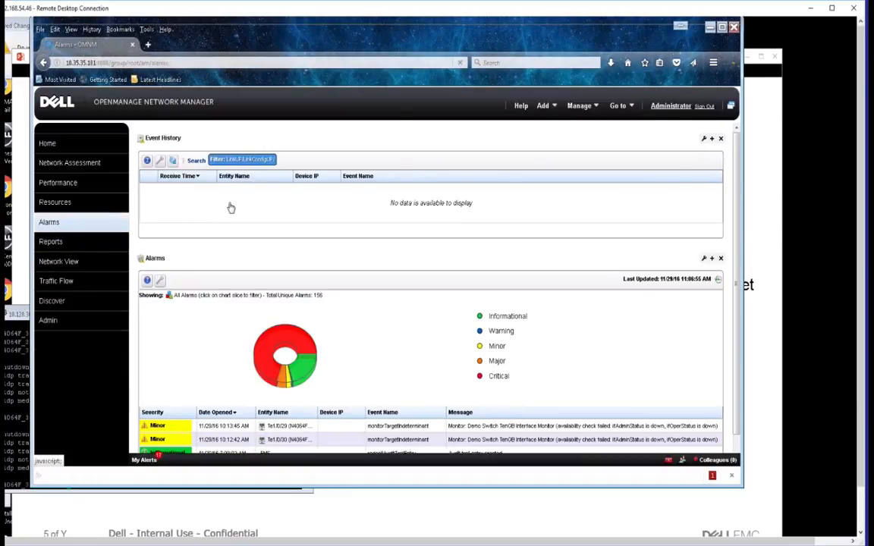
- Switch to the PuTTY session, enter configuration mode for interface te1/0/29 and enable the port with no shut
drag(23, 313, 195, 235)
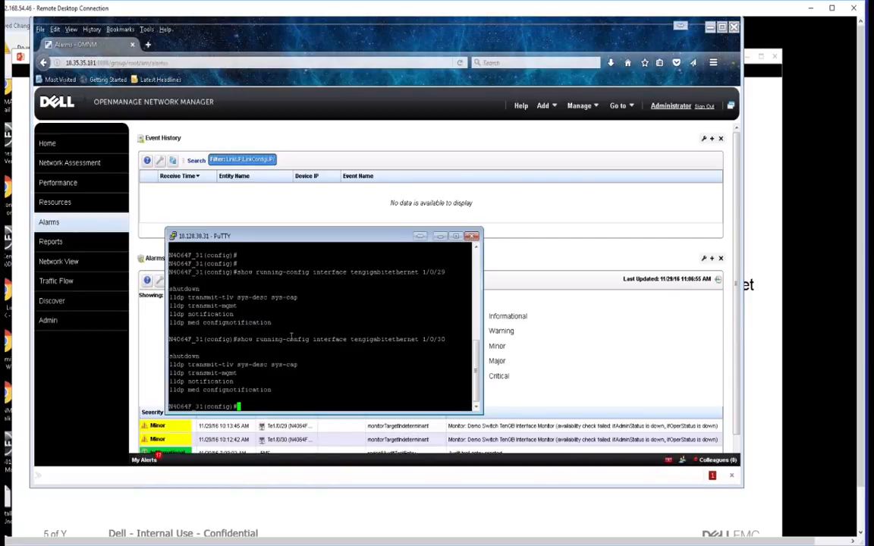
text(interface te1/0/29)
key(Return)
text(n)
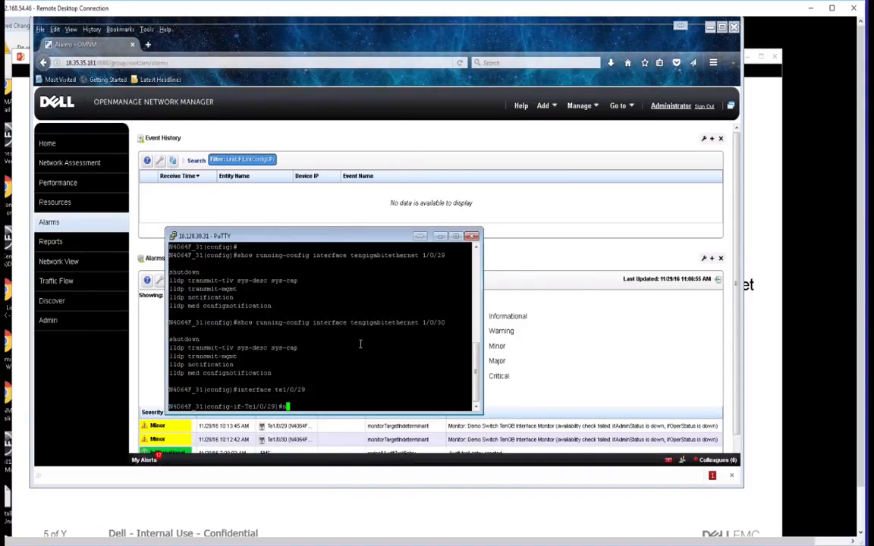
text(o shjut)
key(BackSpace)
key(BackSpace)
key(BackSpace)
text(ut)
key(Return)
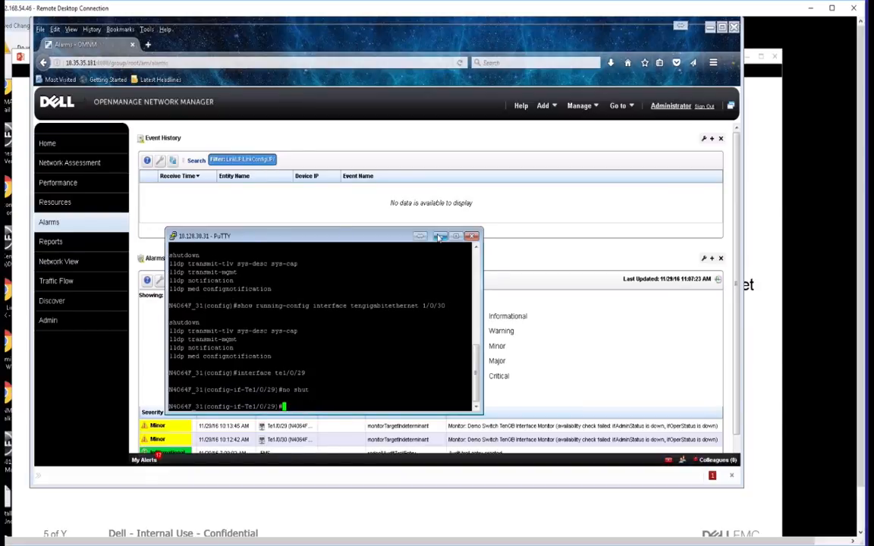
- Return to the browser, refresh the Event History and select the linkConfigUpNotification event for Te1/0/29
drag(385, 236, 233, 352)
click(242, 213)
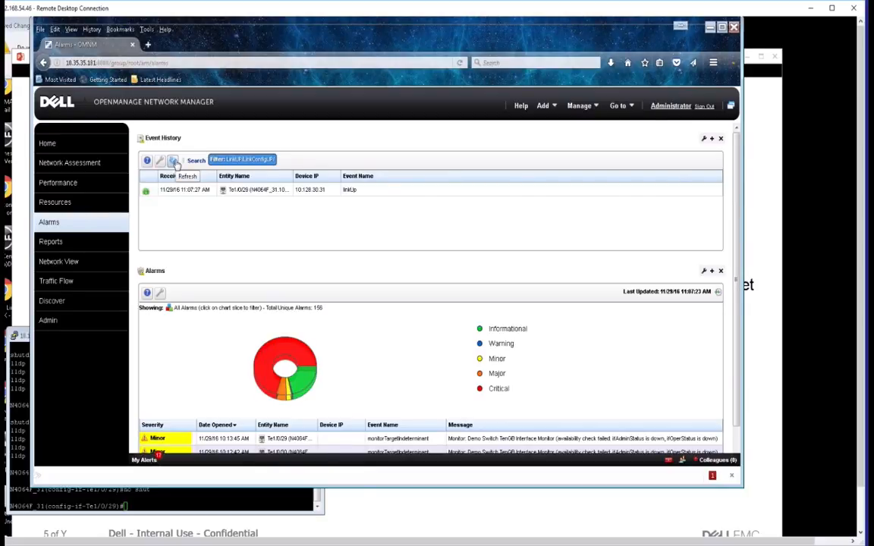
click(174, 163)
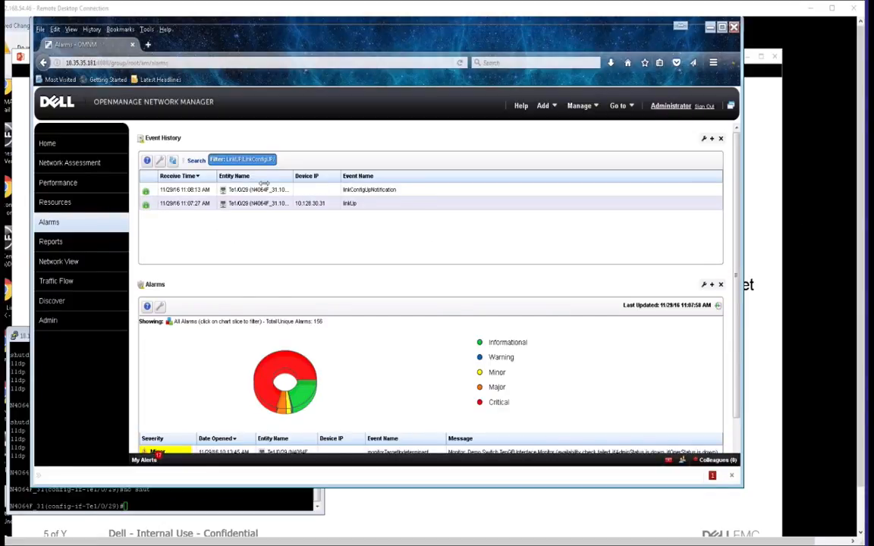
click(214, 190)
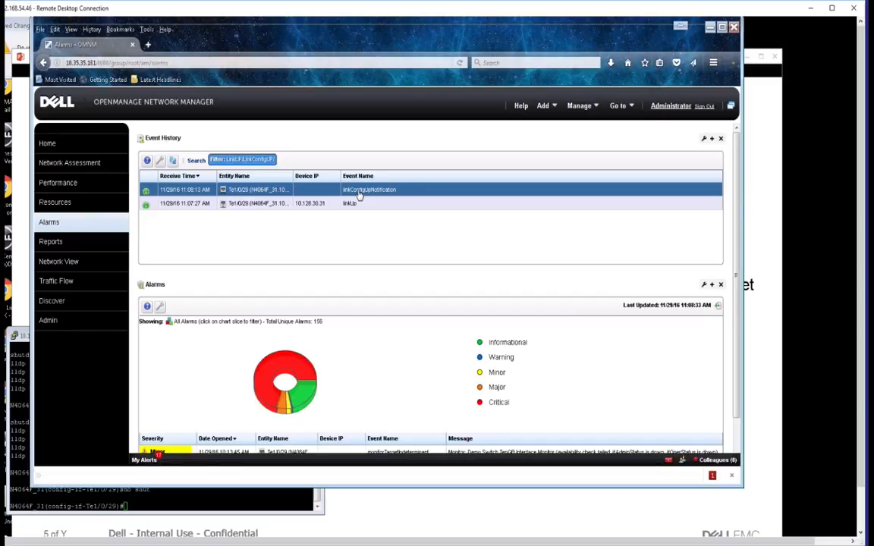
- In the PuTTY session, exit the te1/0/29 interface configuration and show the running configuration of tengigabitethernet 1/0/30
click(26, 360)
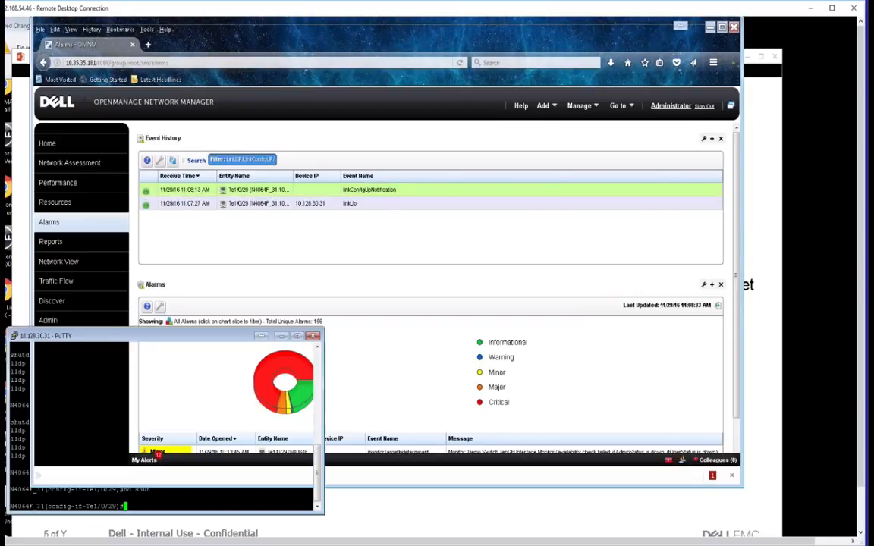
drag(76, 331, 76, 191)
drag(221, 203, 266, 170)
text(exit)
key(Return)
text(interface te1/0/29)
key(Up)
key(Return)
- Show the running configuration of tengigabitethernet 1/0/29 and highlight its description and switchport access VLAN lines
key(Up)
key(BackSpace)
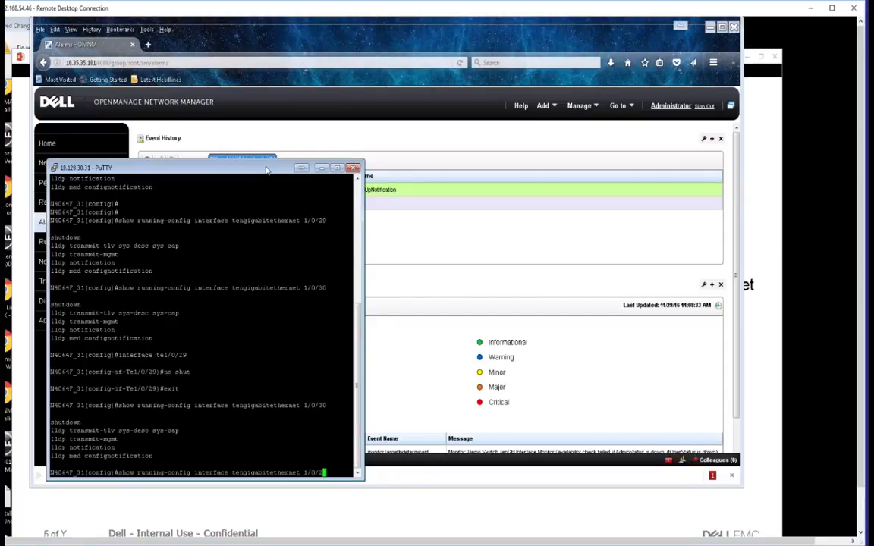
text(9)
key(Return)
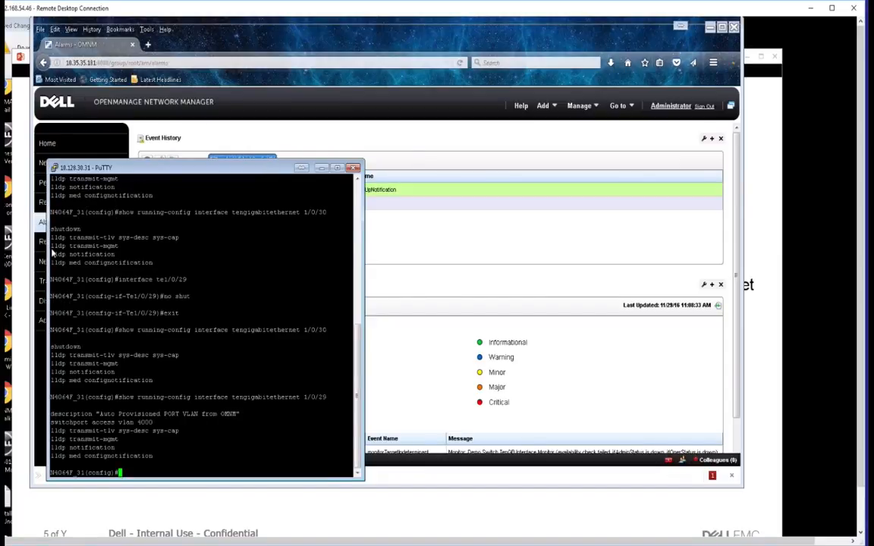
drag(242, 414, 67, 415)
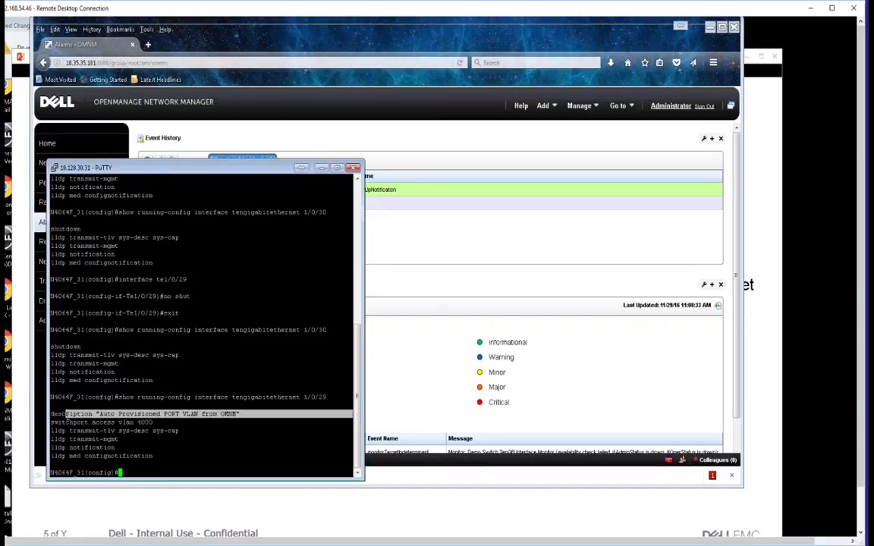
drag(162, 422, 49, 416)
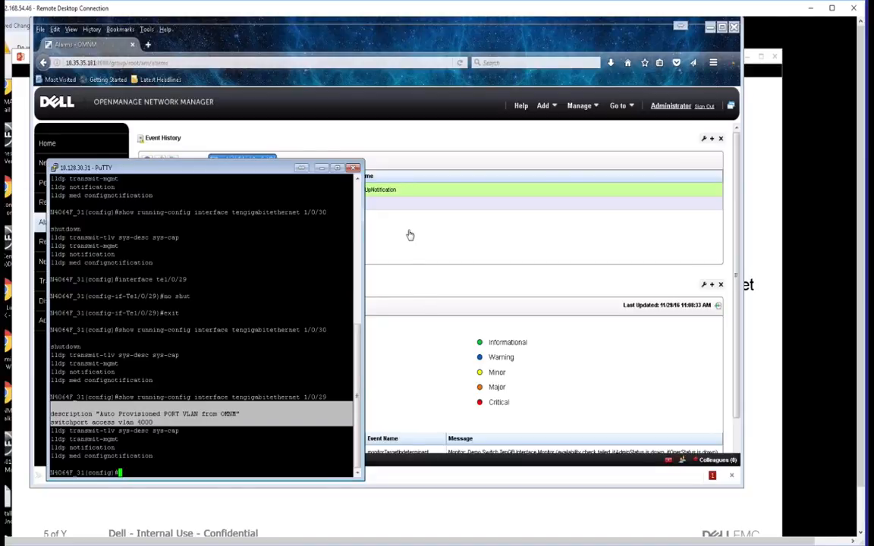
click(322, 167)
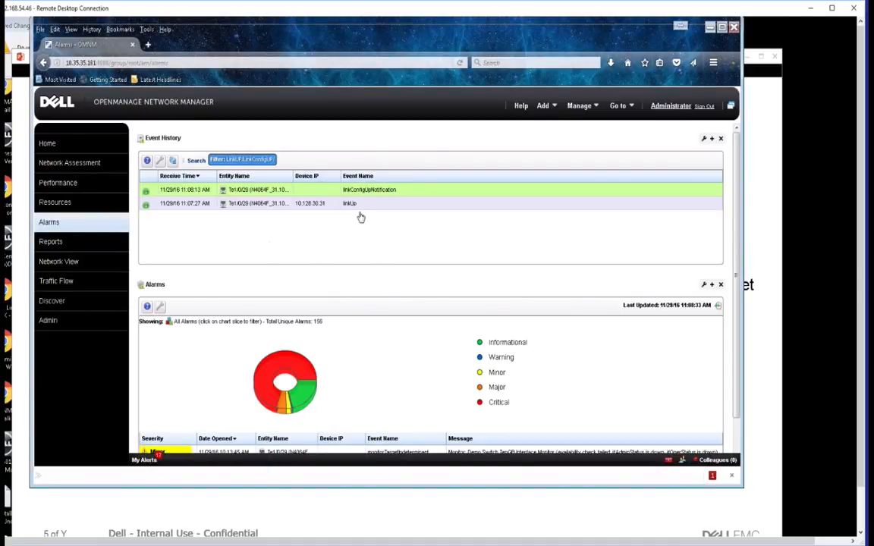
- Examine the details of the Te1/0/29 linkUp event and return to the Event History
right_click(273, 204)
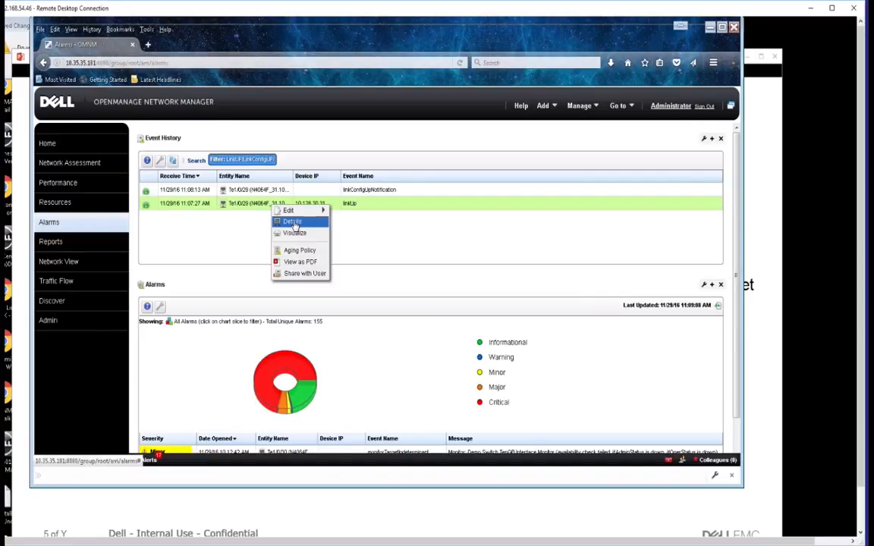
click(293, 222)
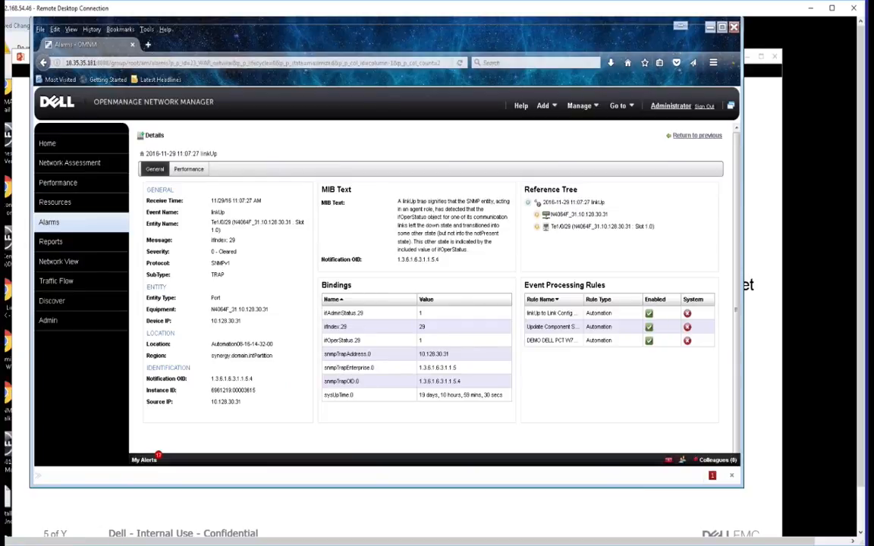
click(683, 140)
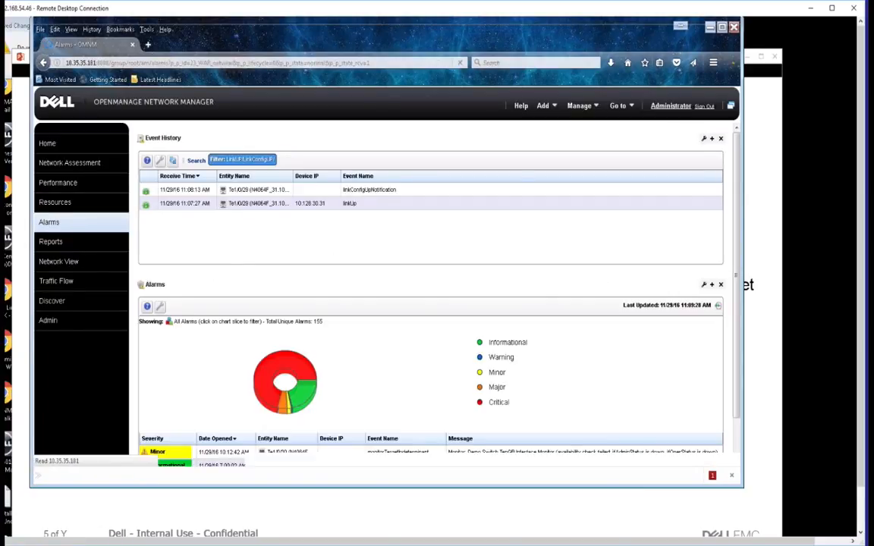
- Examine the bindings and event processing rules in the Te1/0/29 linkConfigUpNotification event's details, and return to the Event History
click(358, 193)
right_click(357, 190)
click(381, 198)
right_click(381, 189)
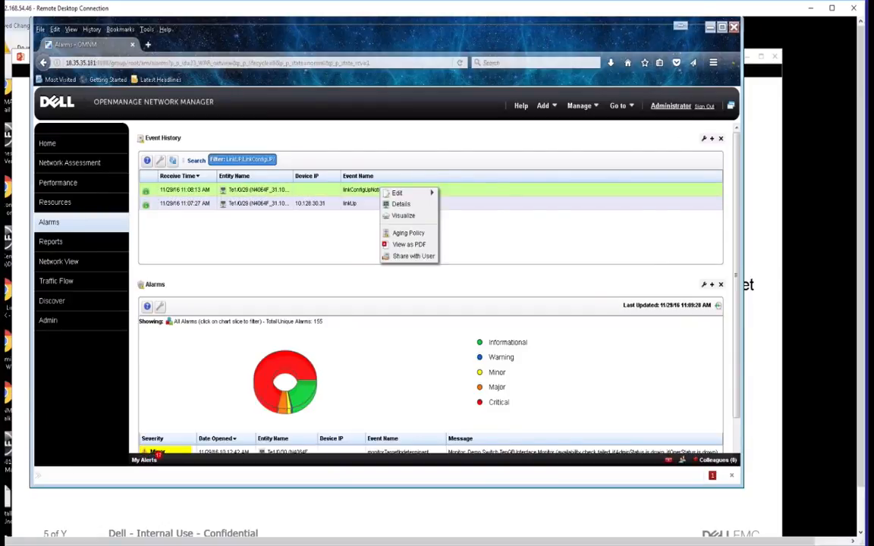
click(402, 205)
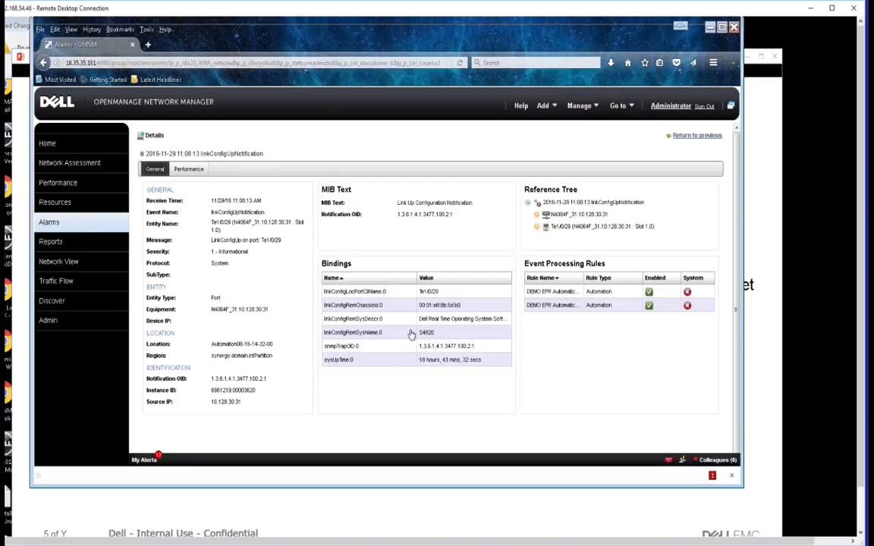
click(695, 135)
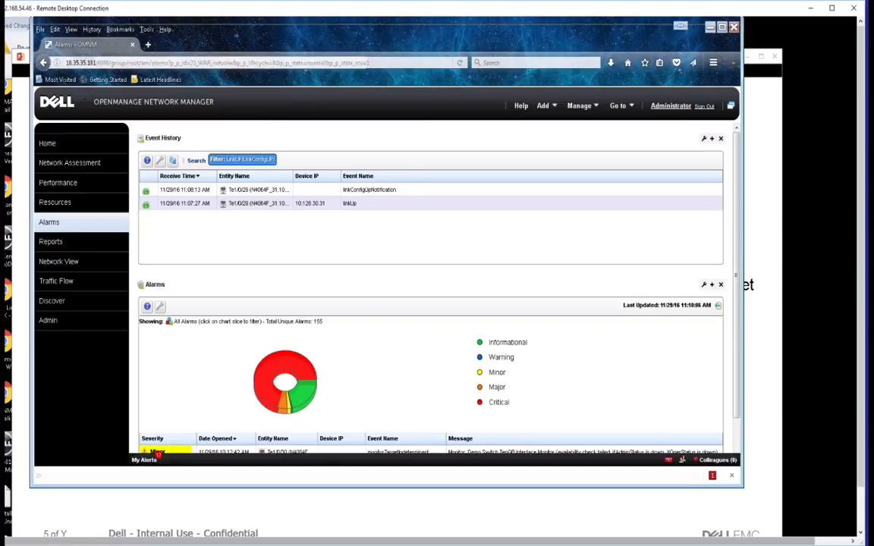
- Switch to the PuTTY session and examine the listed running configuration of tengigabitethernet 1/0/30
drag(240, 53, 267, 53)
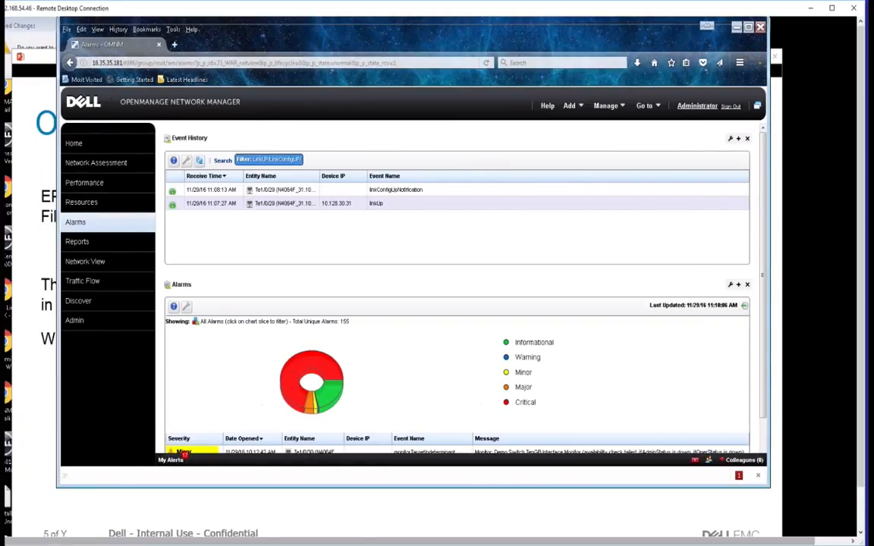
click(860, 529)
click(525, 527)
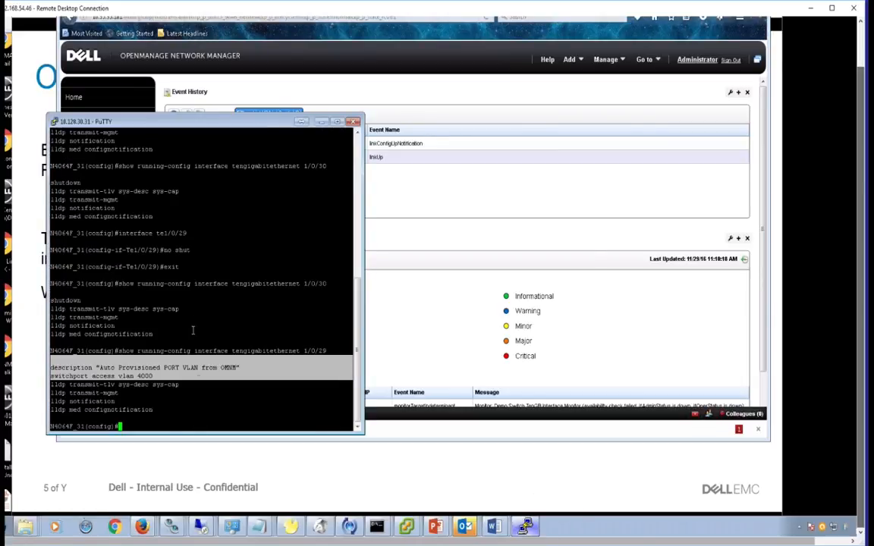
click(211, 403)
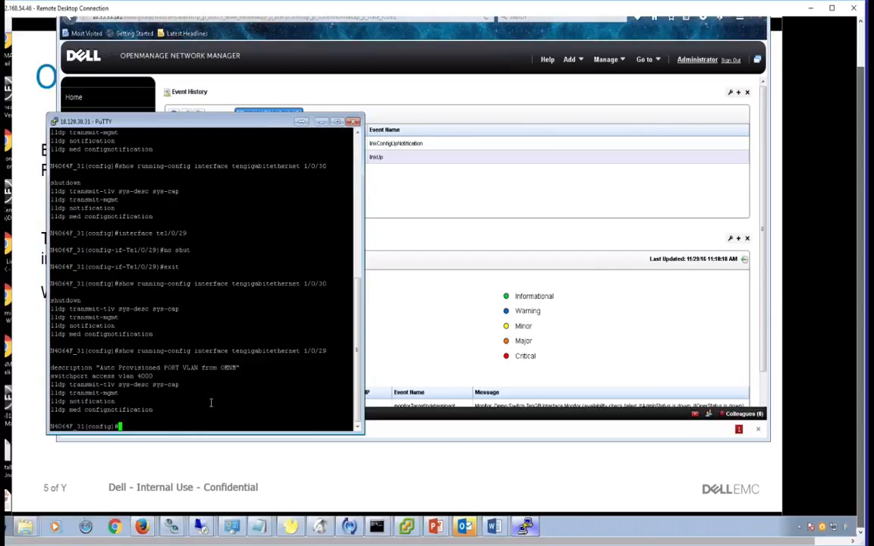
double_click(315, 284)
drag(50, 300, 139, 327)
click(148, 422)
- Enter configuration mode for interface te1/0/30 and enable the port with no shut
key(Up)
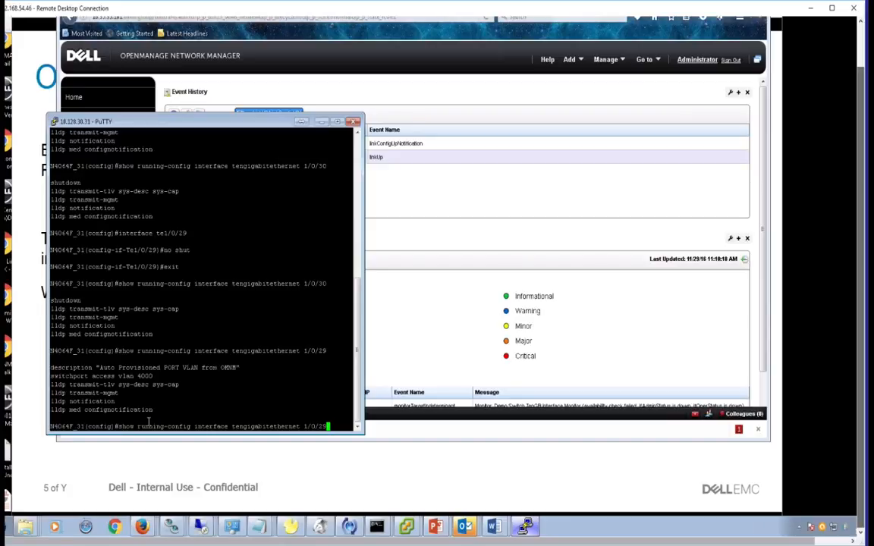
key(Up)
key(Up)
key(Up)
key(Up)
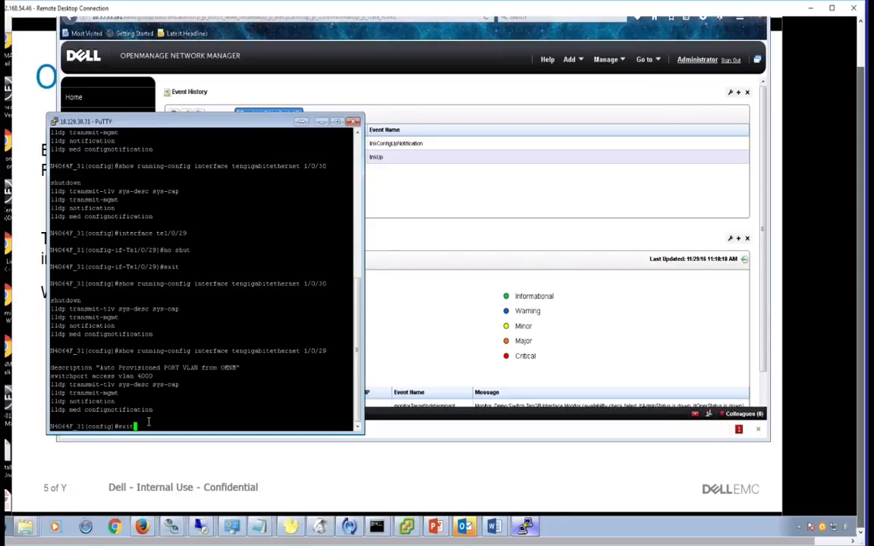
key(BackSpace)
key(BackSpace)
key(BackSpace)
text(/30)
key(Return)
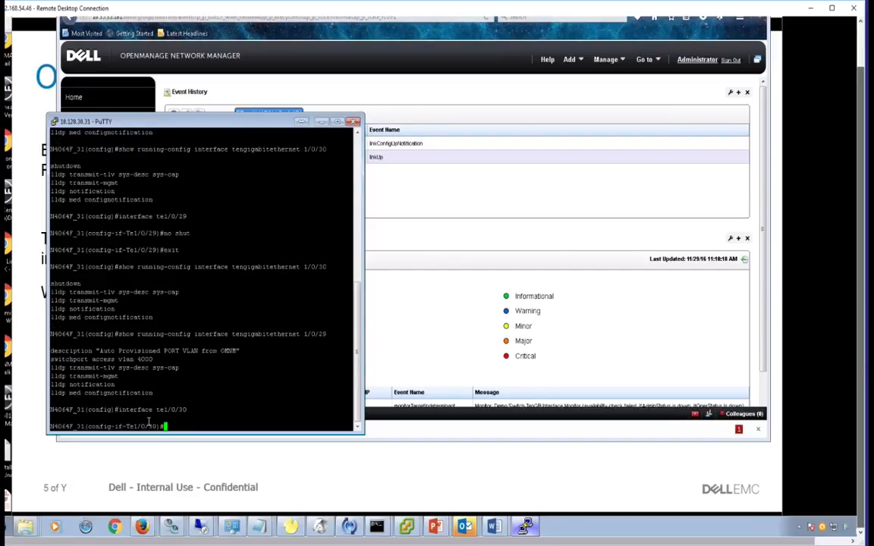
text(no shut)
key(Return)
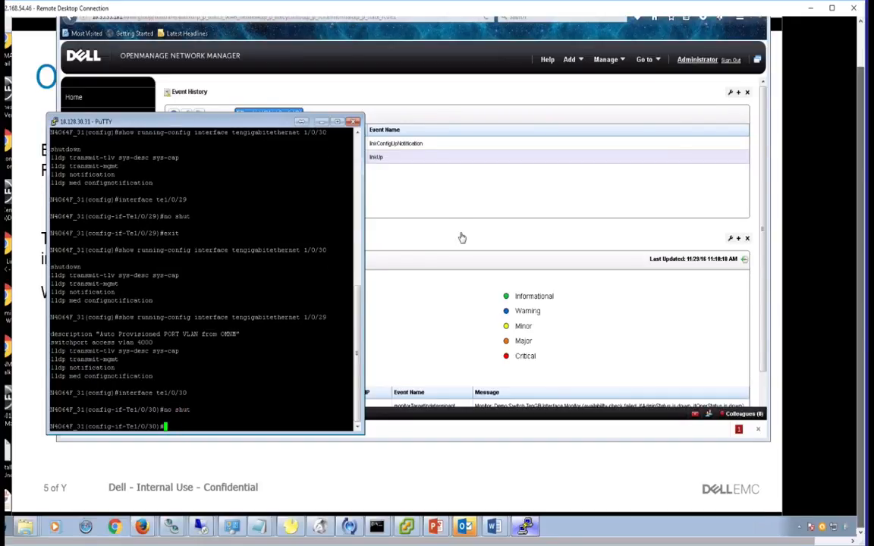
- Return to the browser, refresh the Event History and select the linkUp event for Te1/0/30
click(415, 214)
click(199, 114)
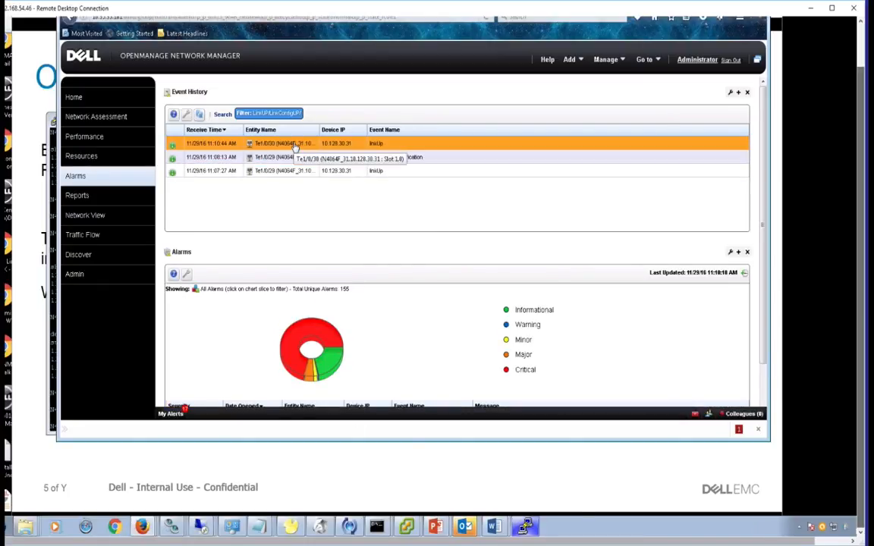
click(294, 145)
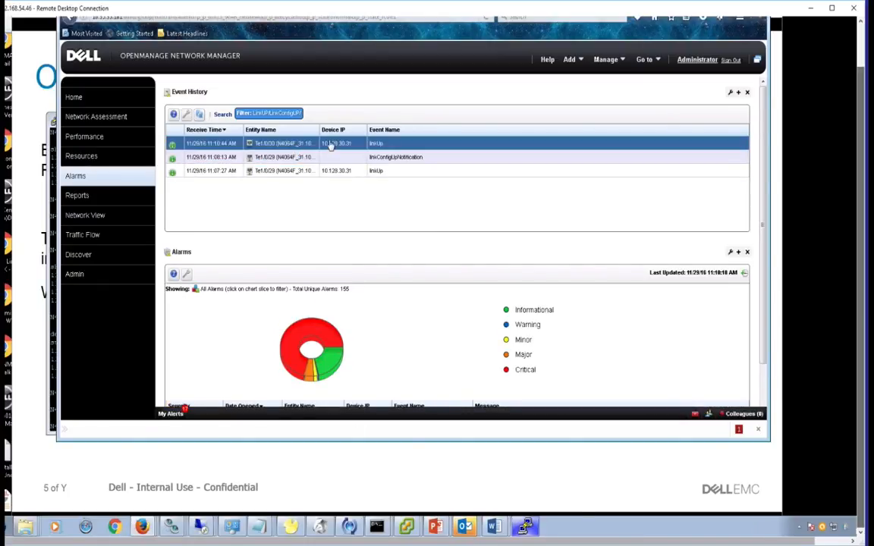
click(290, 141)
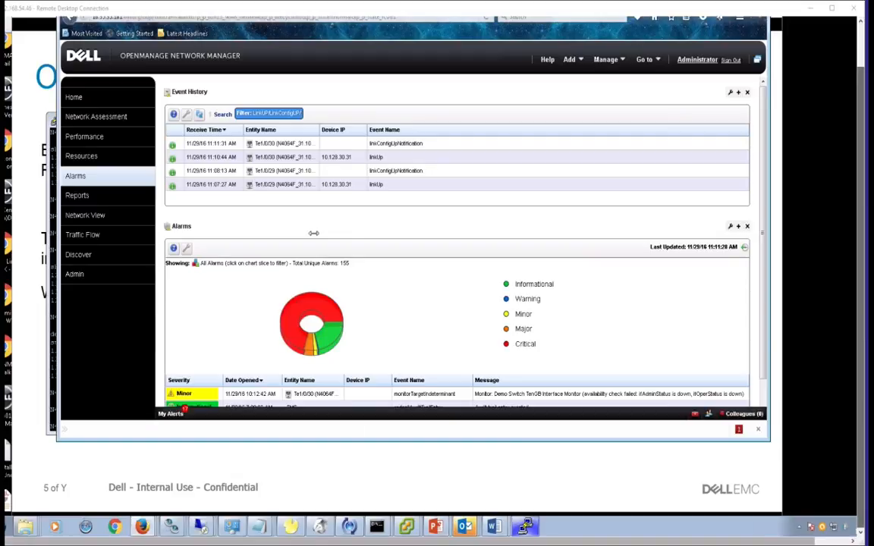
- Open the details of the Te1/0/30 linkConfigUpNotification event and examine its bindings and event processing rules
right_click(274, 145)
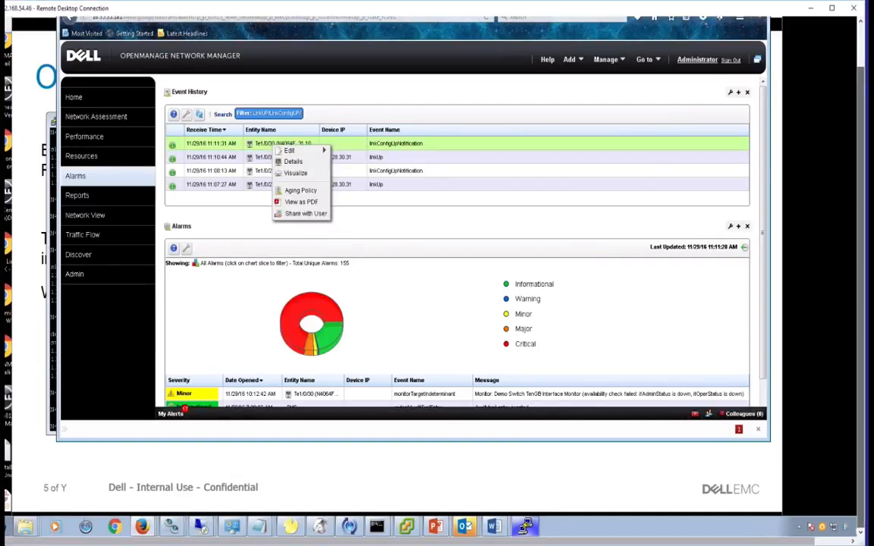
click(291, 164)
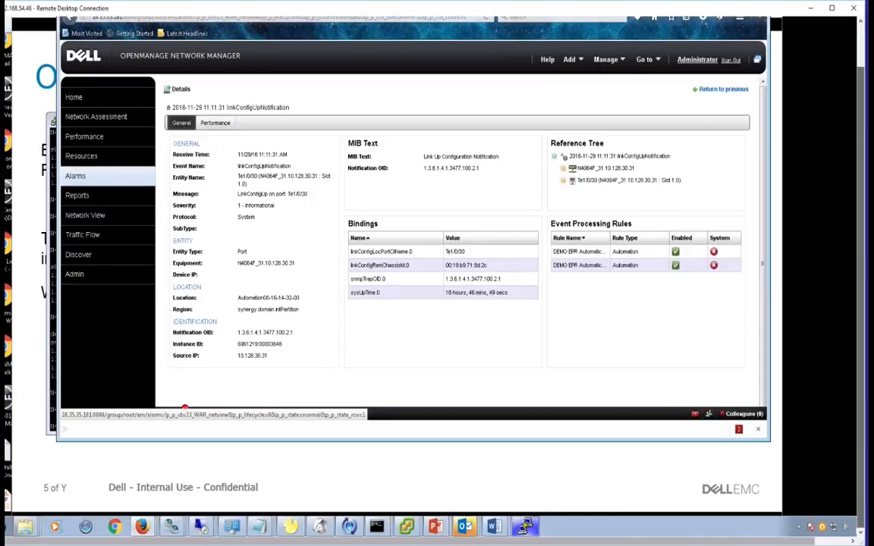
- Switch to the PuTTY session for the switch and exit the te1/0/30 interface configuration mode
click(53, 327)
drag(216, 125, 373, 82)
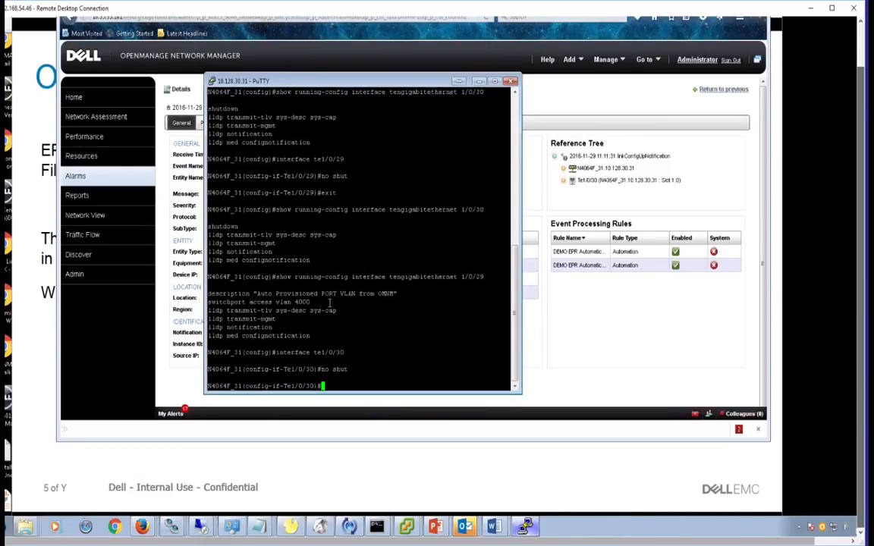
text(exit)
key(Return)
text(no shut)
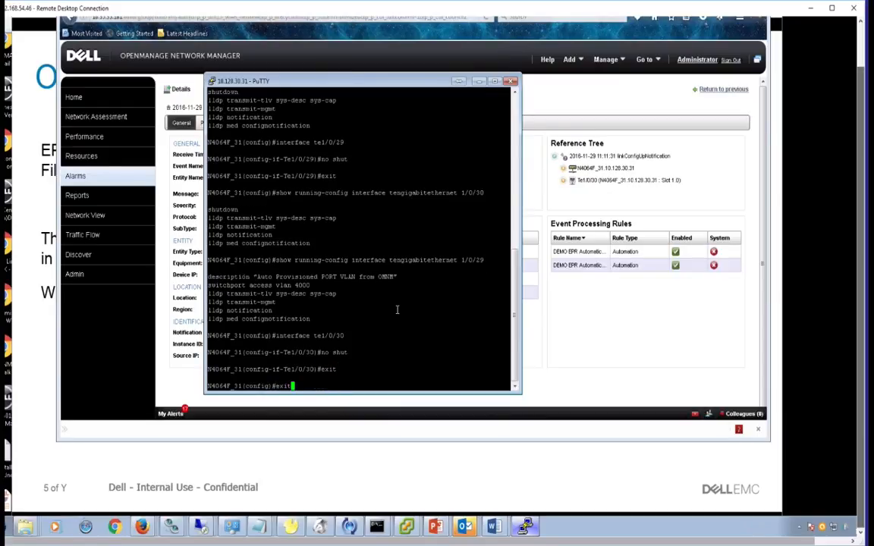
- Show the running configuration of interface tengigabitethernet 1/0/30 and examine its description and access VLAN lines
key(Up)
key(Up)
key(Up)
key(Up)
key(BackSpace)
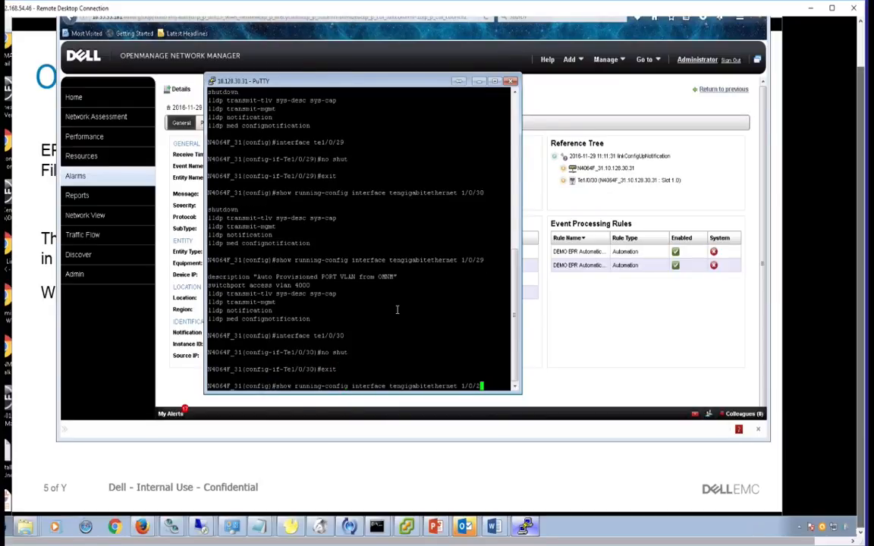
text(0)
key(Return)
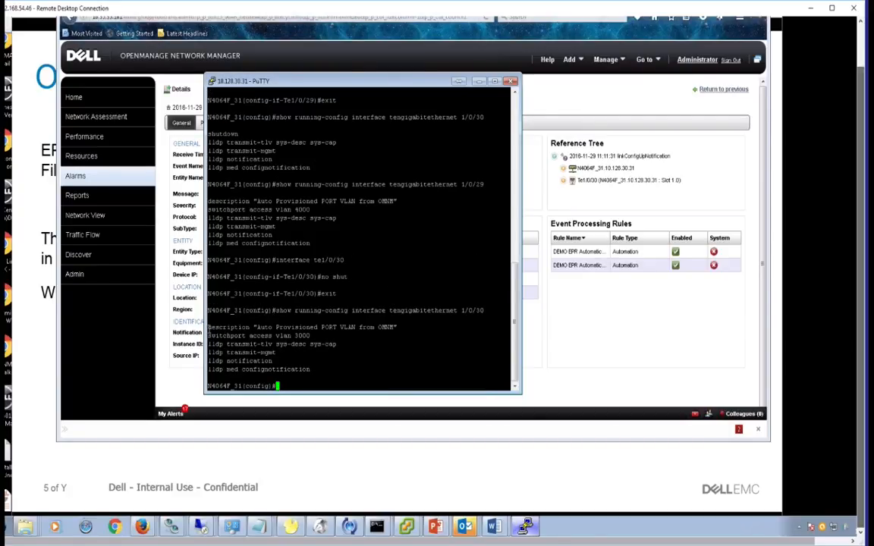
triple_click(281, 329)
drag(314, 337, 212, 335)
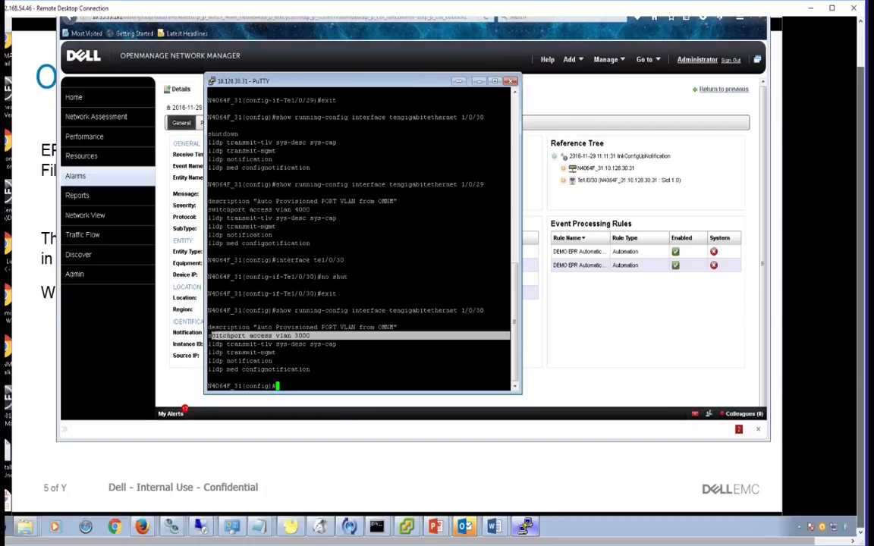
- Return to the browser, go to the alarm Definitions and Rules, and open the DEMO EPR AutomaticPortsCfg - CONFIGURE for PC/MAC VLAN - EPR2 rule for editing
click(554, 346)
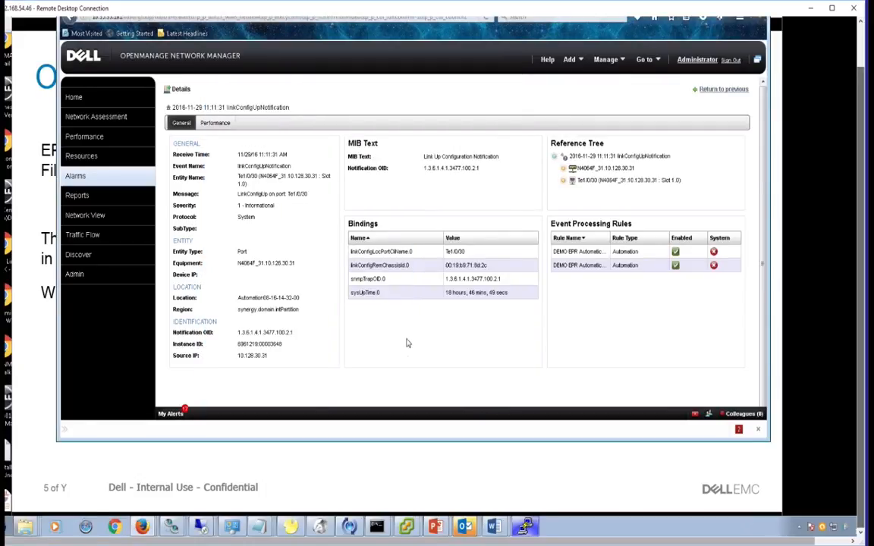
mouse_move(97, 175)
click(97, 216)
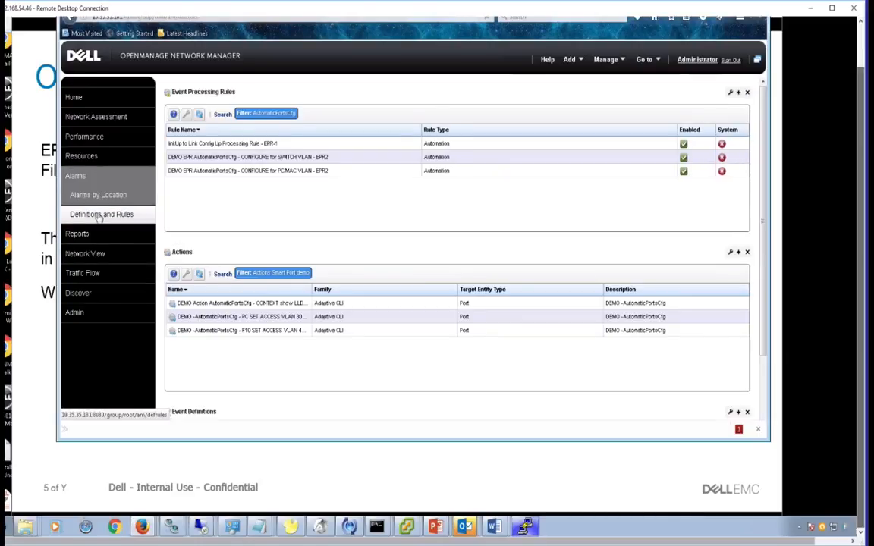
click(223, 145)
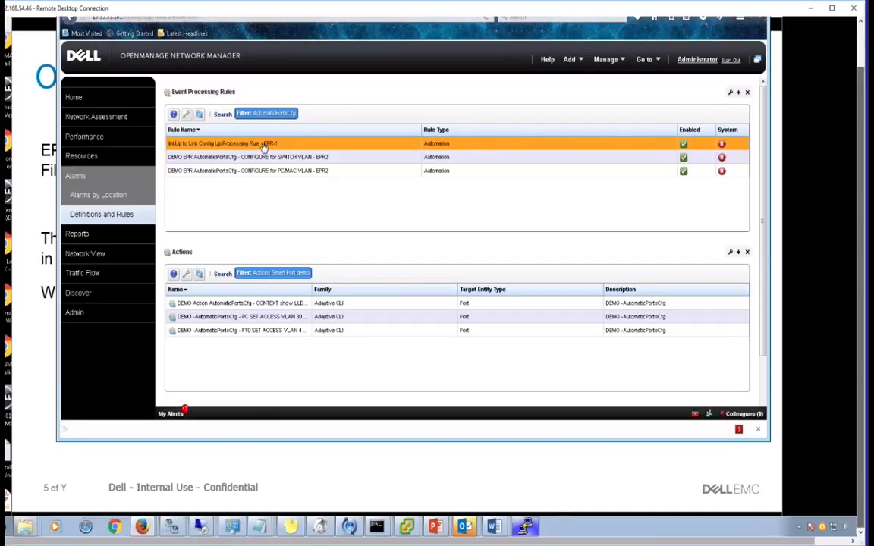
click(360, 157)
click(271, 172)
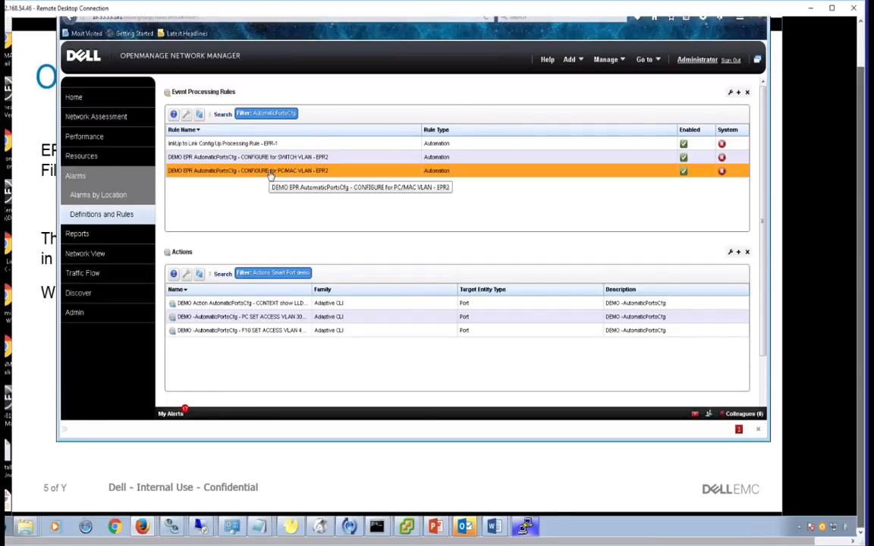
right_click(271, 173)
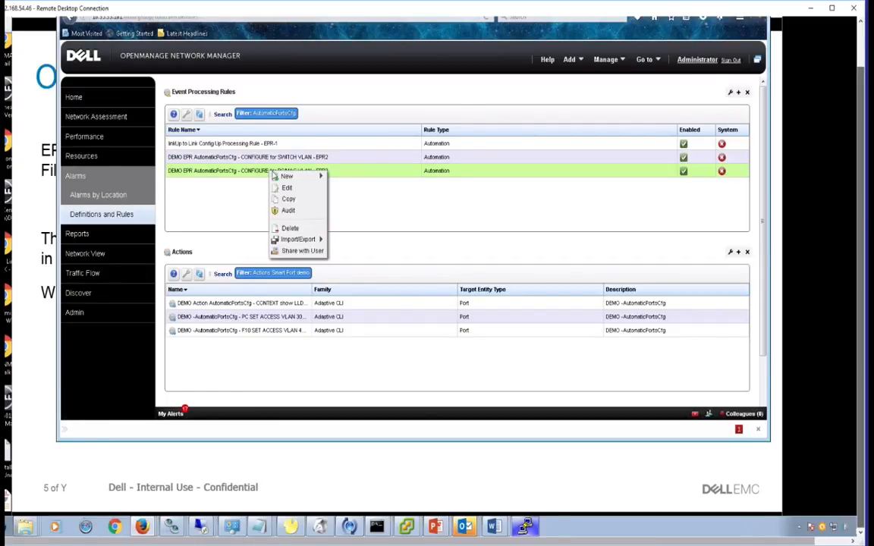
click(287, 188)
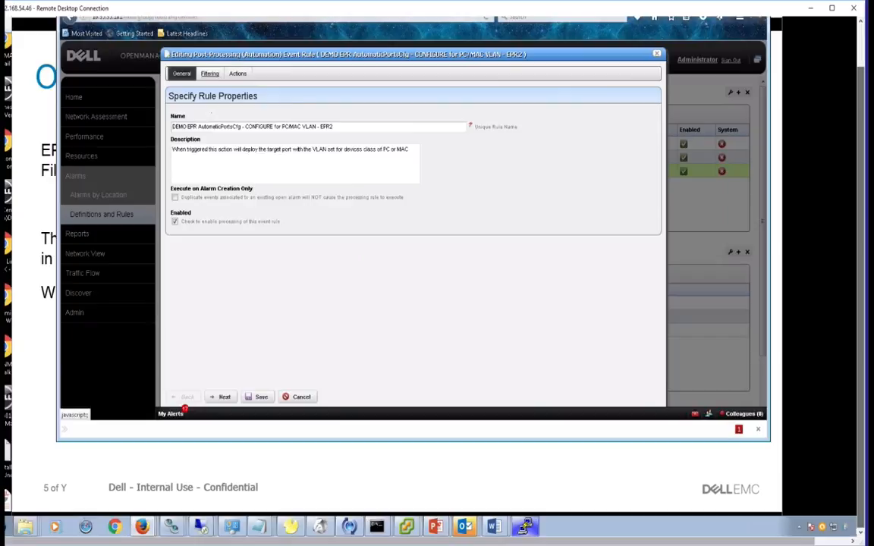
- Examine the rule's linkConfigRemChassisId filter values and its action's PORT parameter, and leave the rule without saving
click(210, 74)
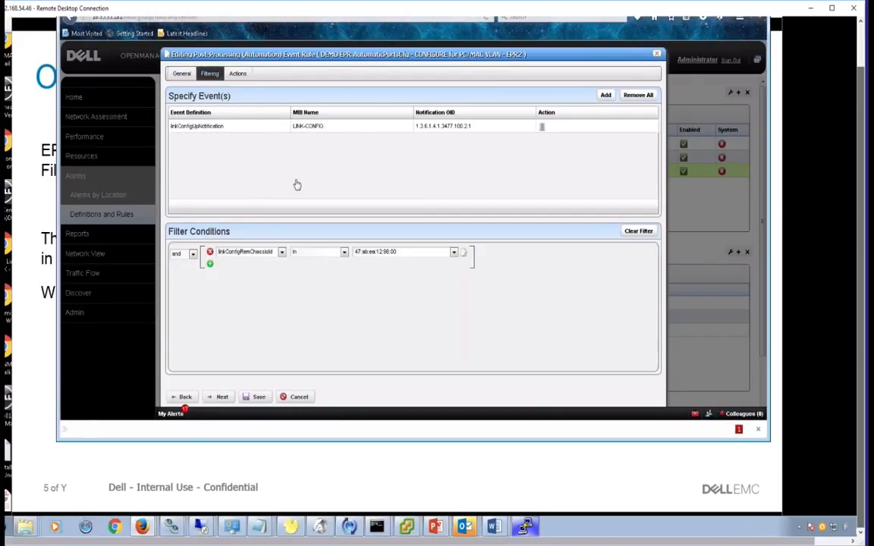
click(453, 253)
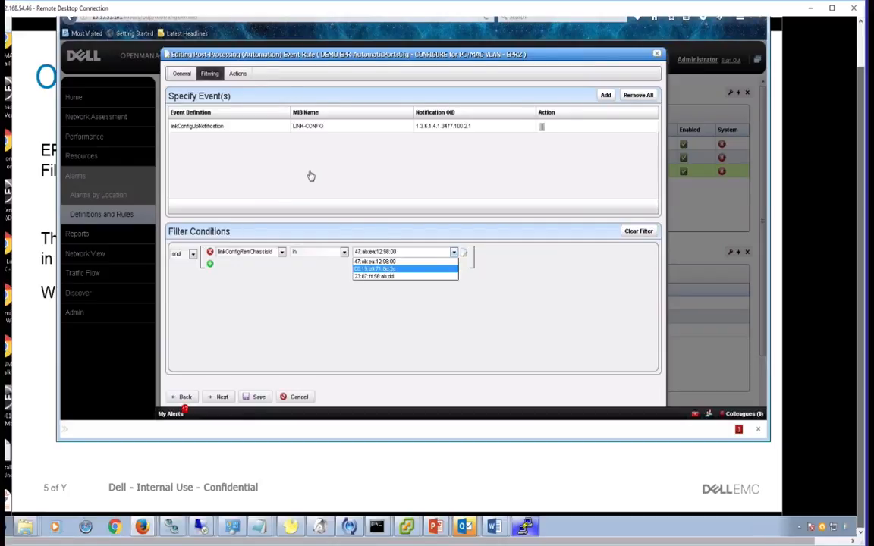
click(238, 75)
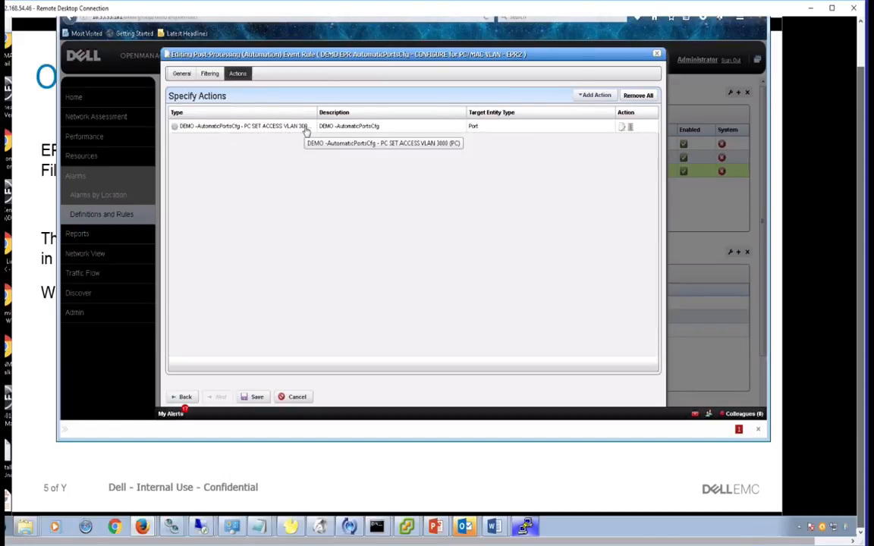
click(621, 128)
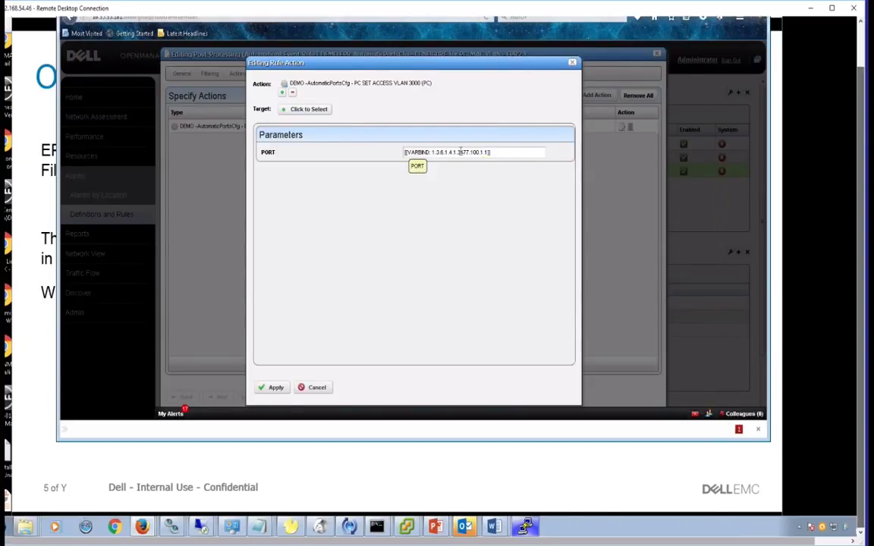
drag(501, 152, 394, 154)
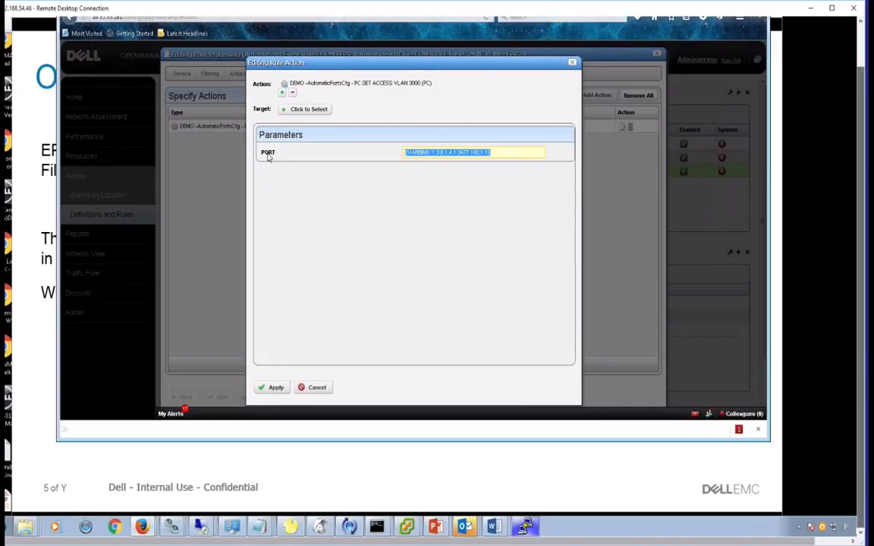
click(312, 387)
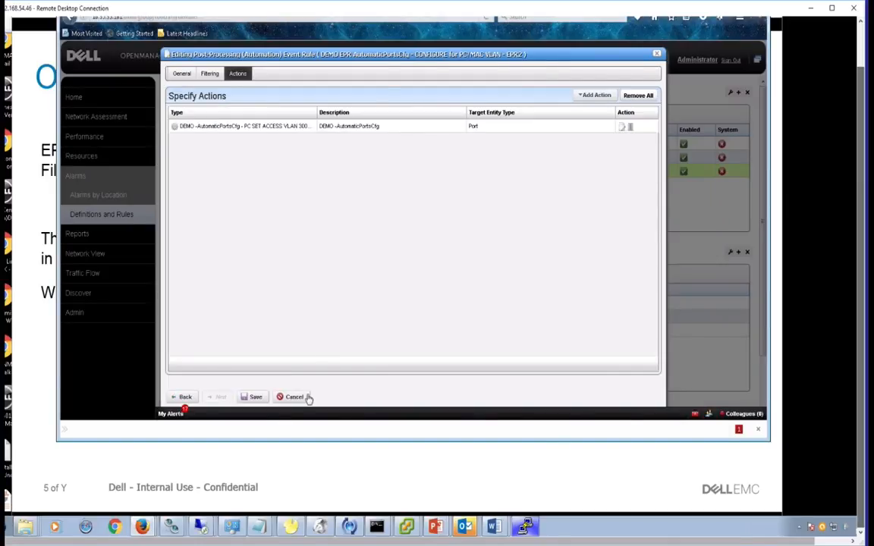
click(297, 400)
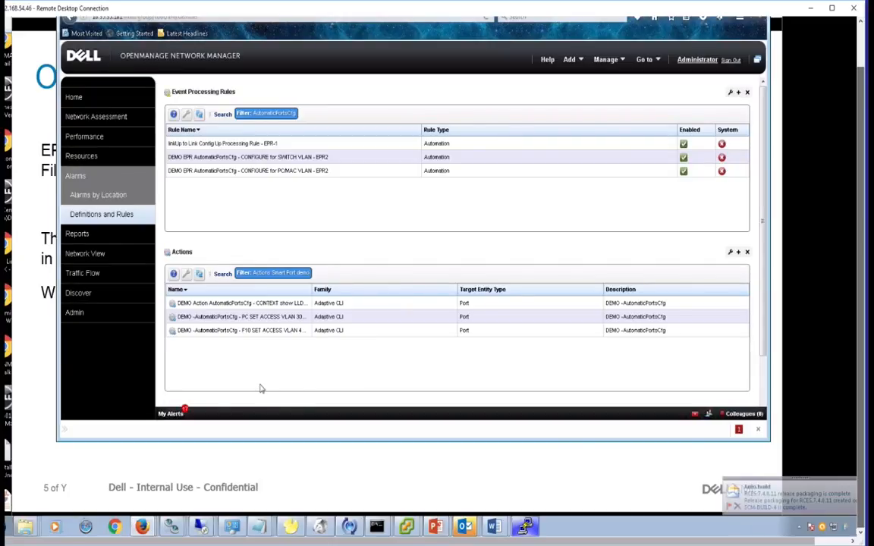
- Open the PC SET ACCESS VLAN 3000 (PC) action for editing and review its general settings, keeping Ports as target type
click(258, 332)
click(260, 317)
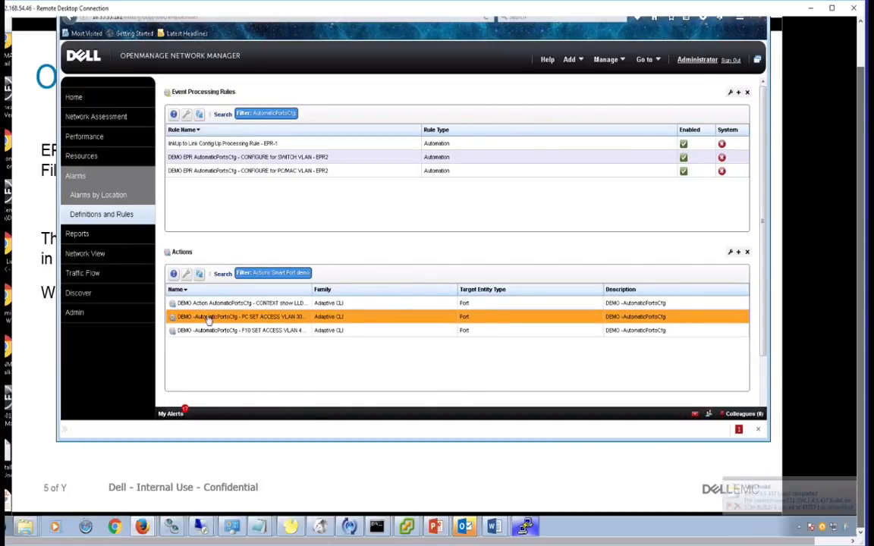
right_click(266, 321)
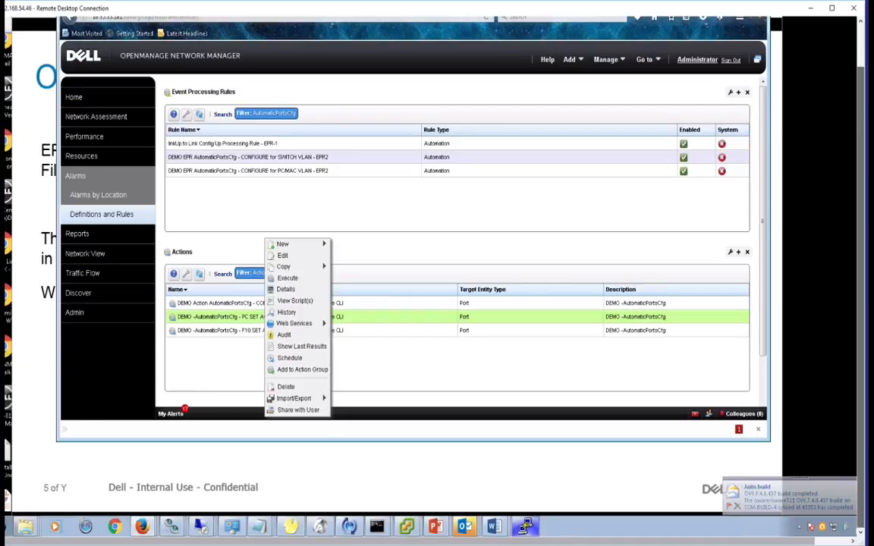
click(292, 257)
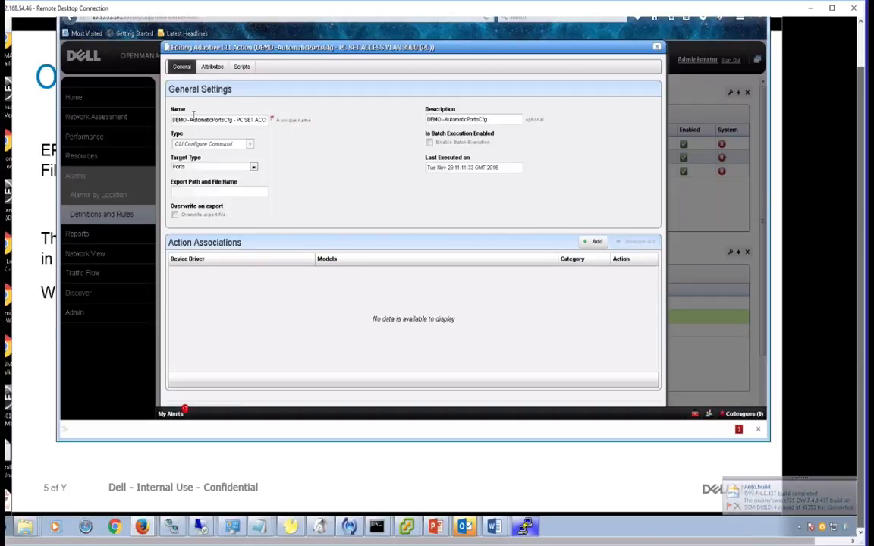
click(254, 167)
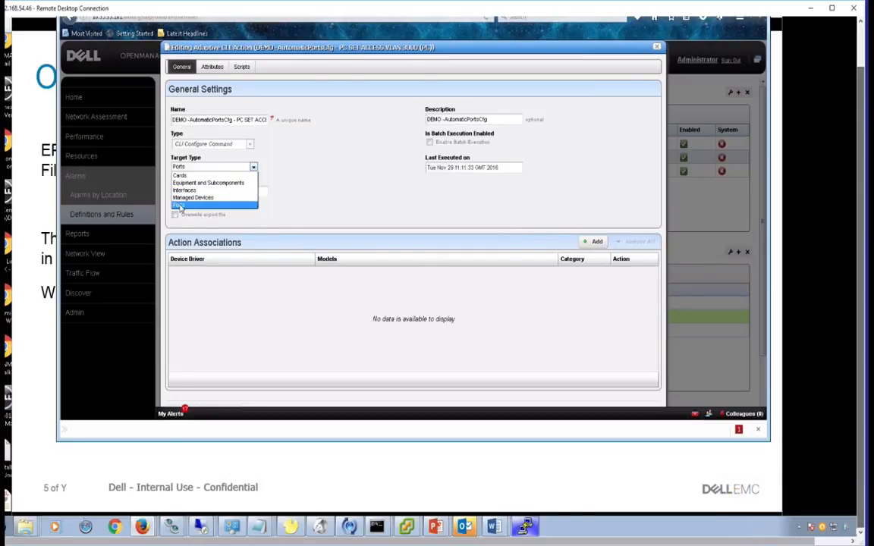
click(181, 205)
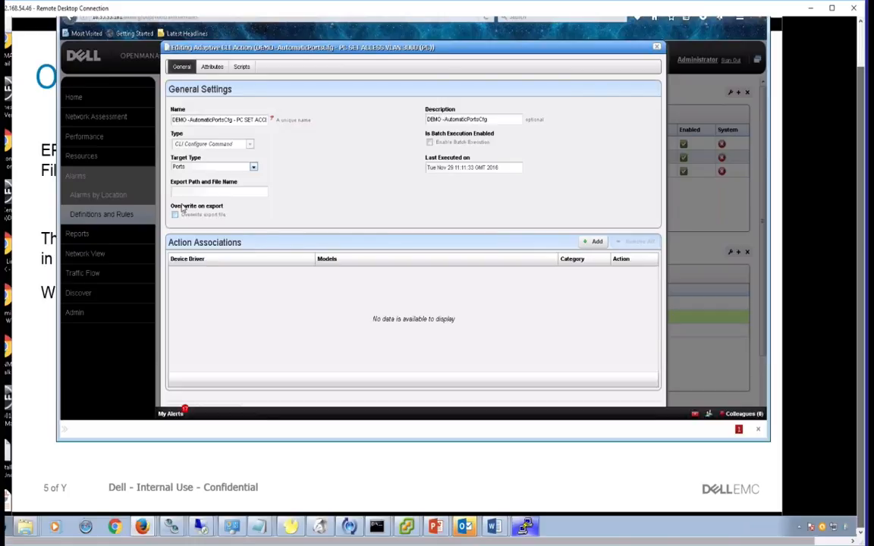
- Examine the commands in the Set Access VLAN PC - FOR CONNECTED PC -VLAN3000 script and close the action editor
click(241, 67)
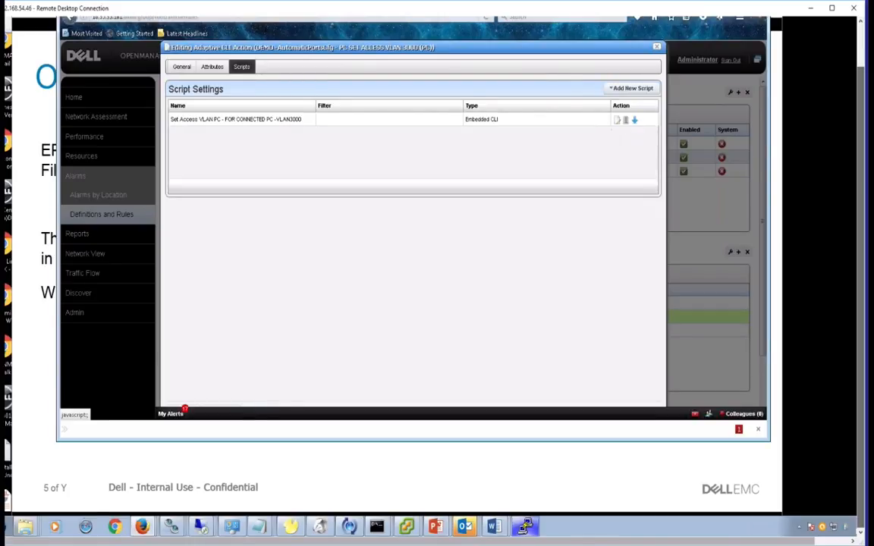
click(618, 120)
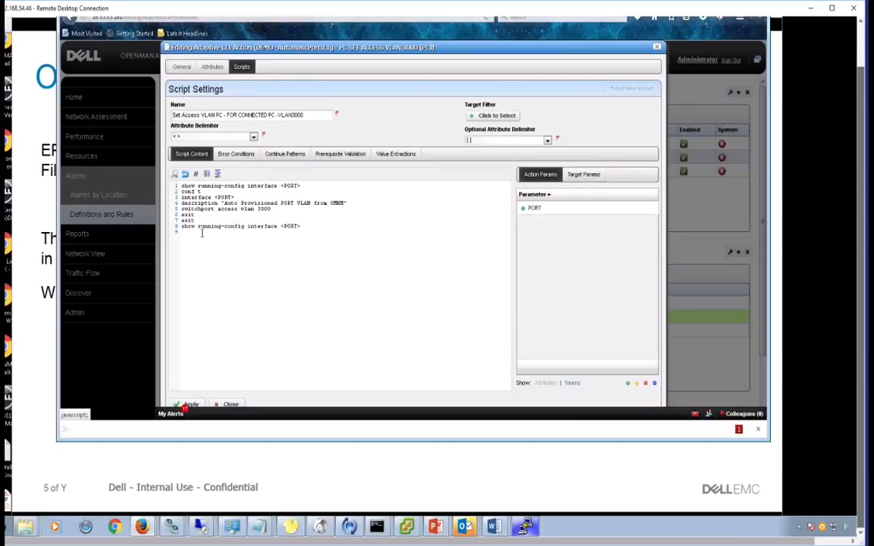
double_click(190, 185)
double_click(225, 197)
double_click(264, 209)
double_click(290, 226)
click(227, 405)
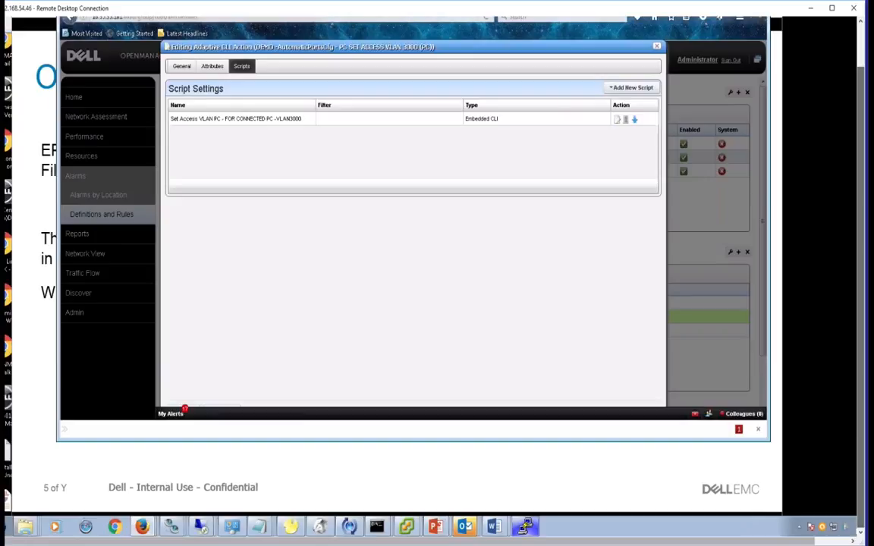
click(224, 395)
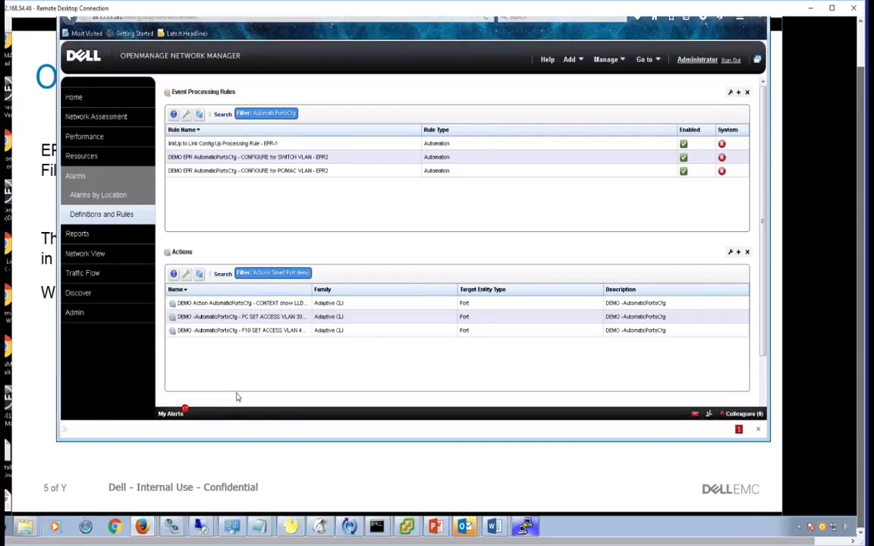
- Open the execution history of the PC SET ACCESS VLAN 3000 (PC) action and display the 11/29/16 11:11 AM execution
click(269, 322)
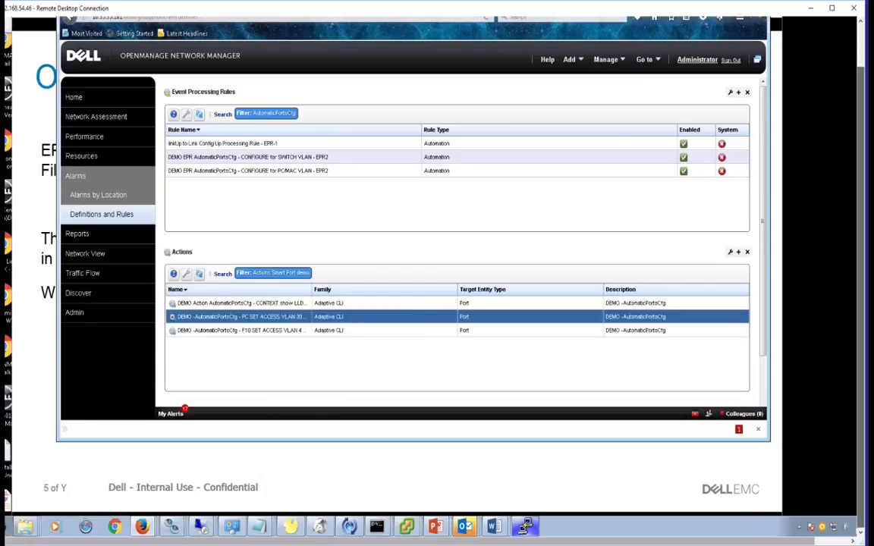
right_click(269, 322)
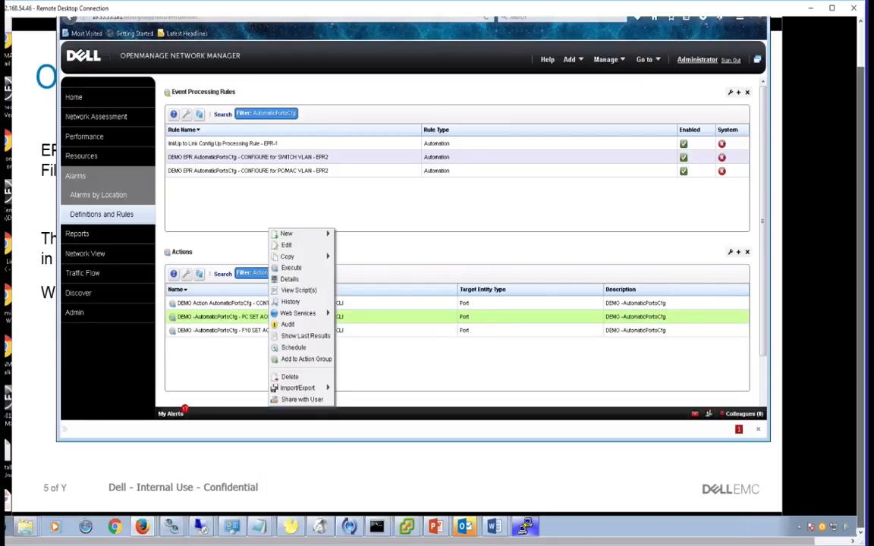
click(290, 303)
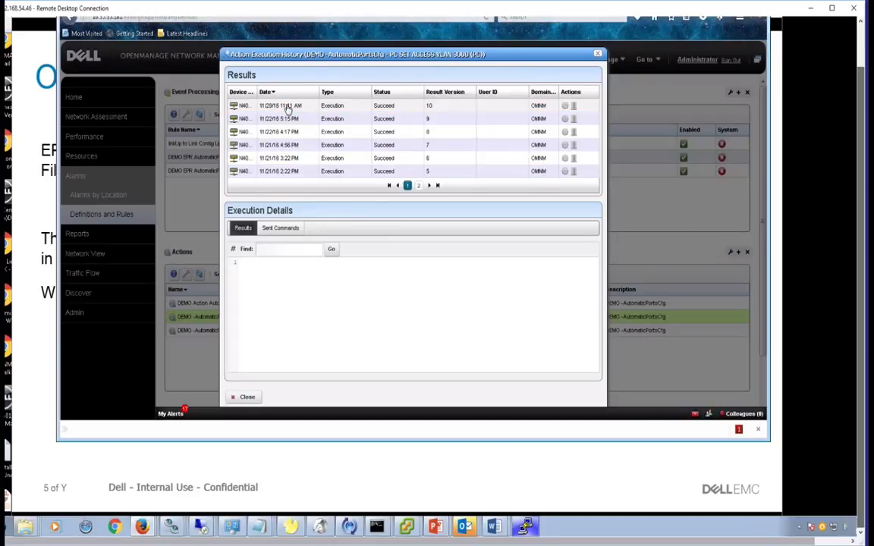
click(288, 108)
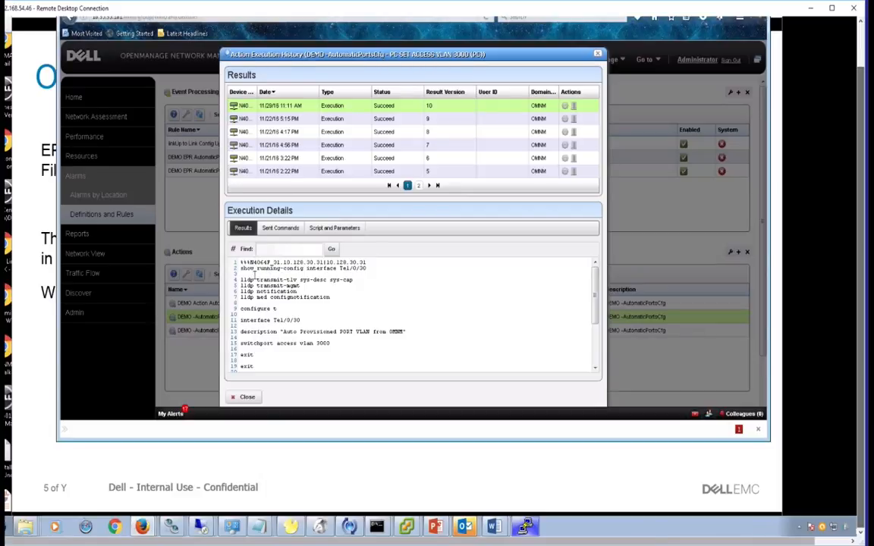
- Examine the execution results for Te1/0/30, comparing the running configuration before and after the VLAN commands
drag(337, 268, 247, 269)
click(370, 270)
drag(347, 268, 342, 269)
drag(241, 280, 298, 292)
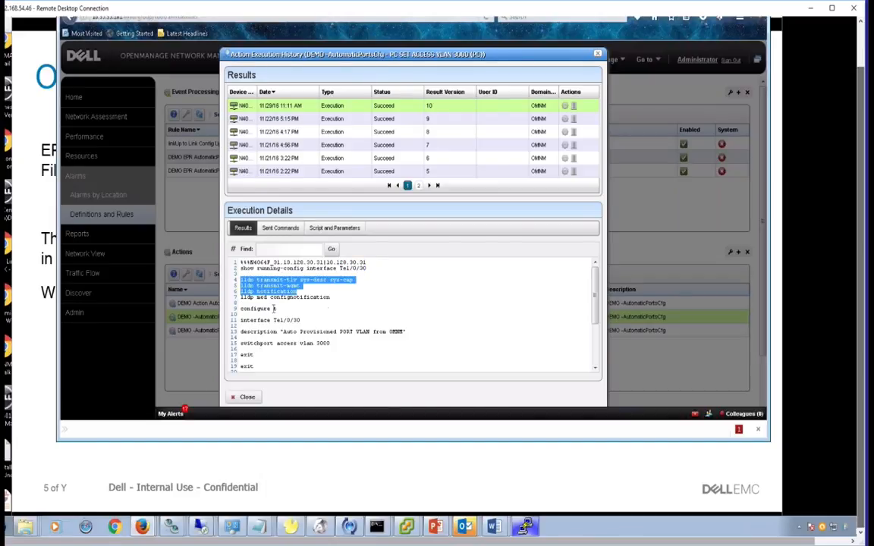
drag(280, 334, 297, 345)
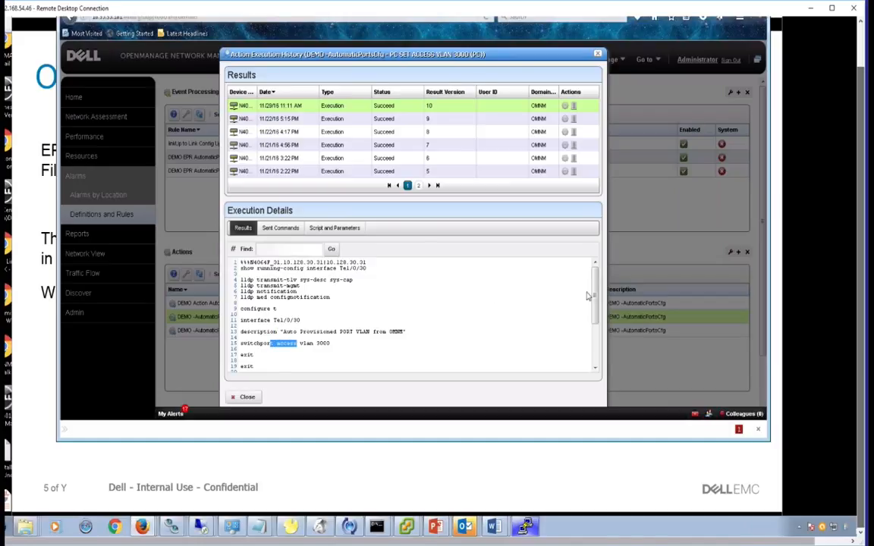
drag(592, 293, 595, 341)
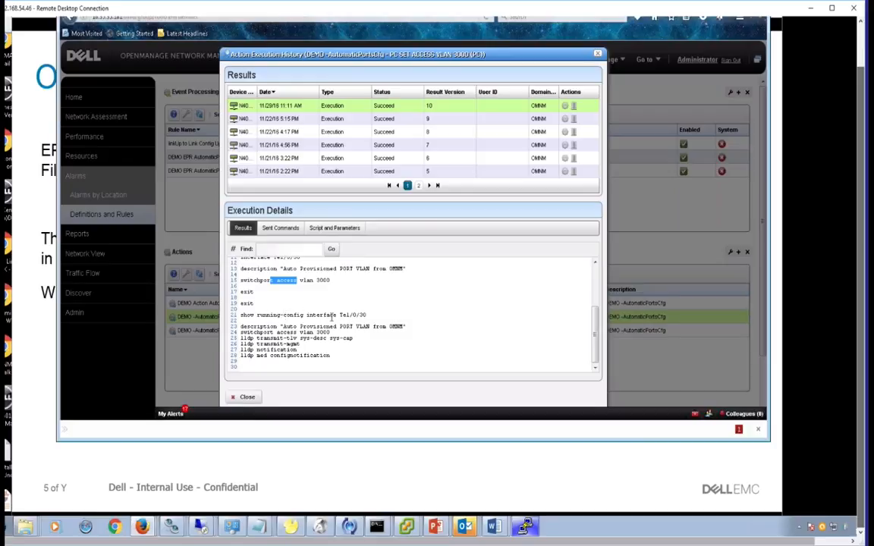
drag(263, 326, 405, 327)
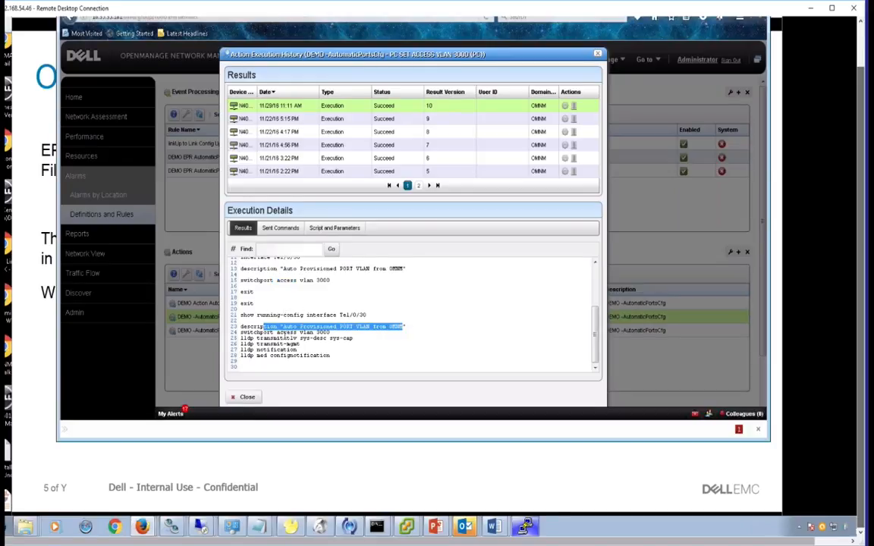
- Check the access VLAN line in the Te1/0/30 execution results and review the commands sent to the switch
drag(271, 332, 330, 333)
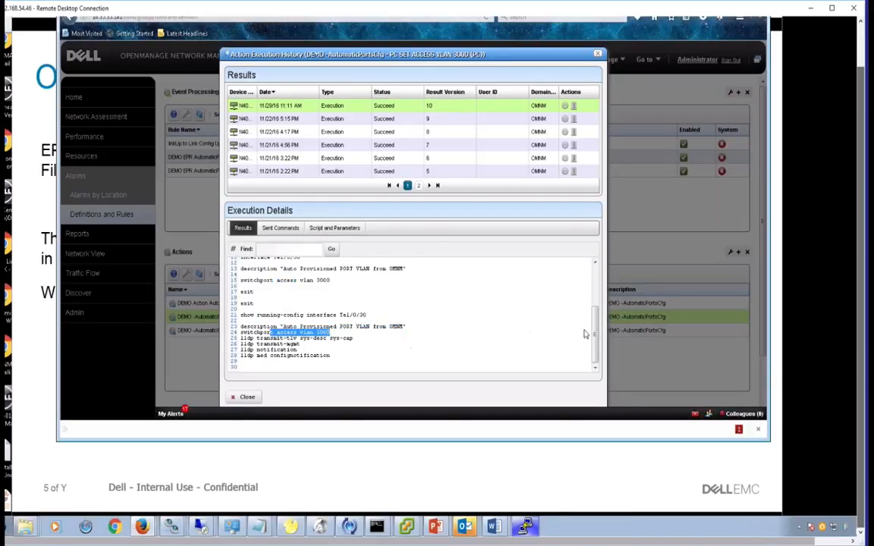
drag(595, 343, 596, 262)
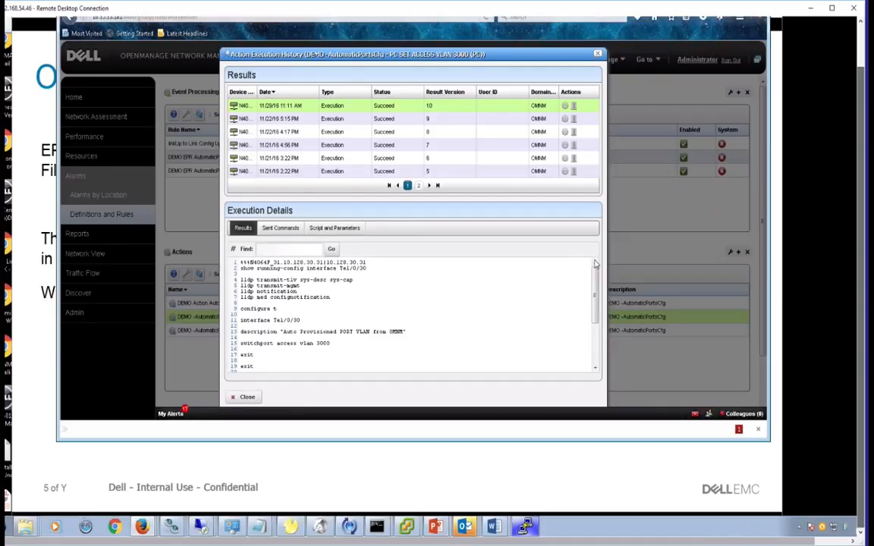
click(277, 230)
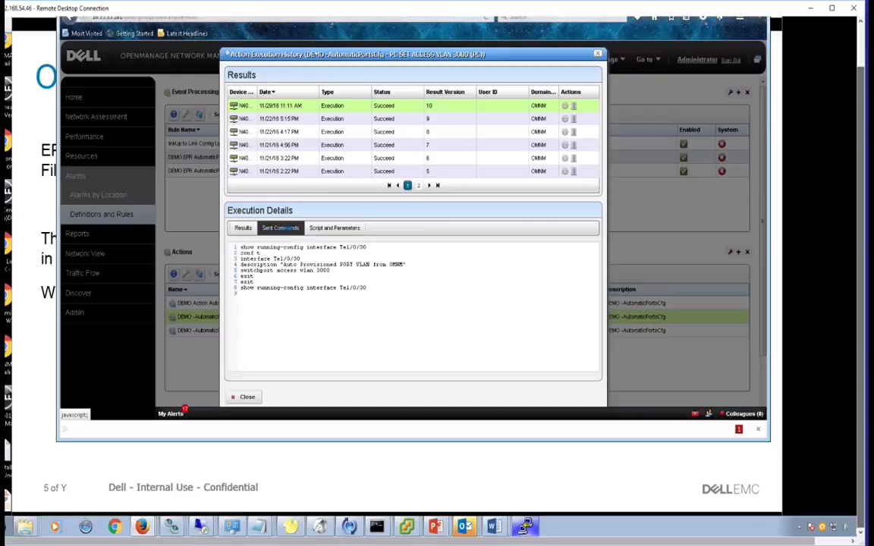
drag(340, 248, 368, 248)
click(453, 276)
- Review the script and PORT parameter used by the 11/29/16 11:11 AM execution and close the action execution history
click(334, 227)
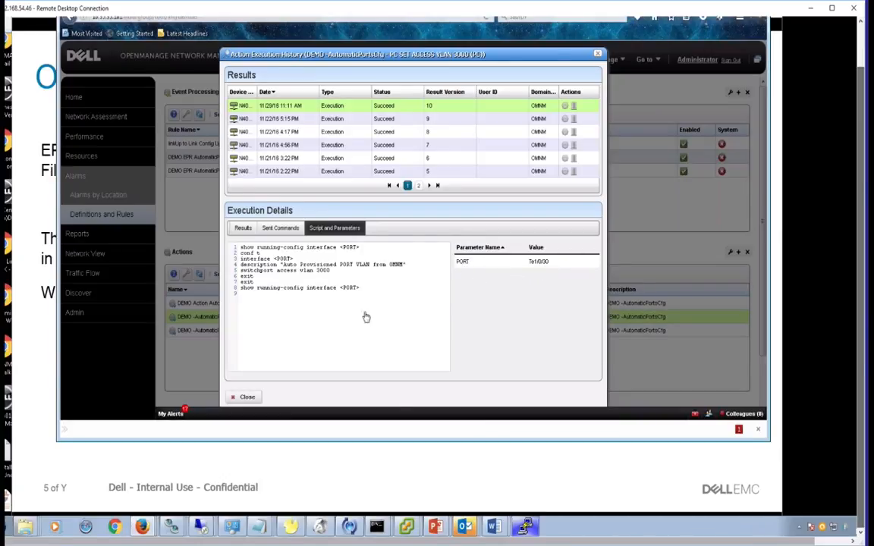
click(598, 54)
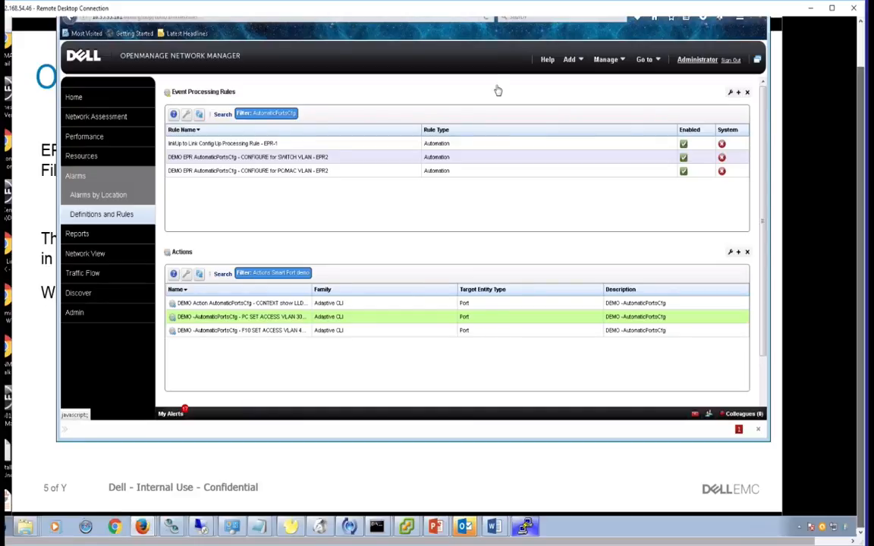
click(44, 305)
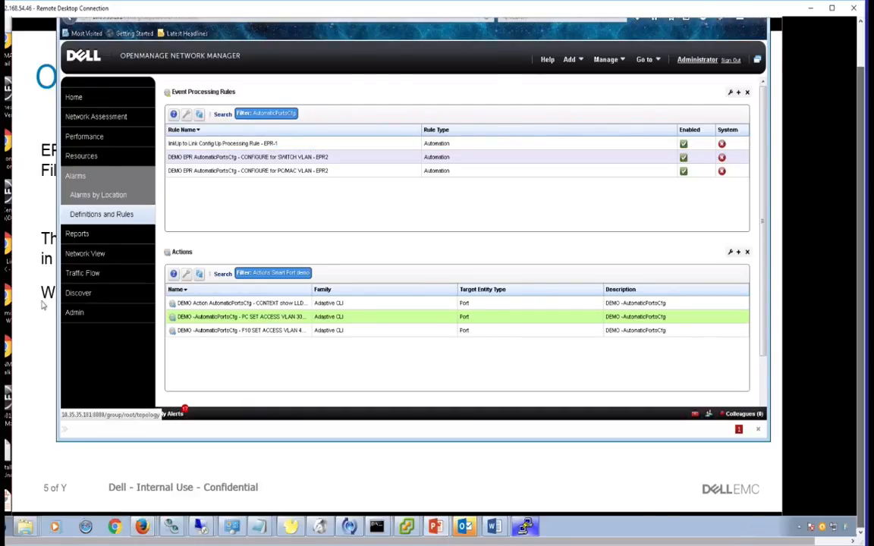